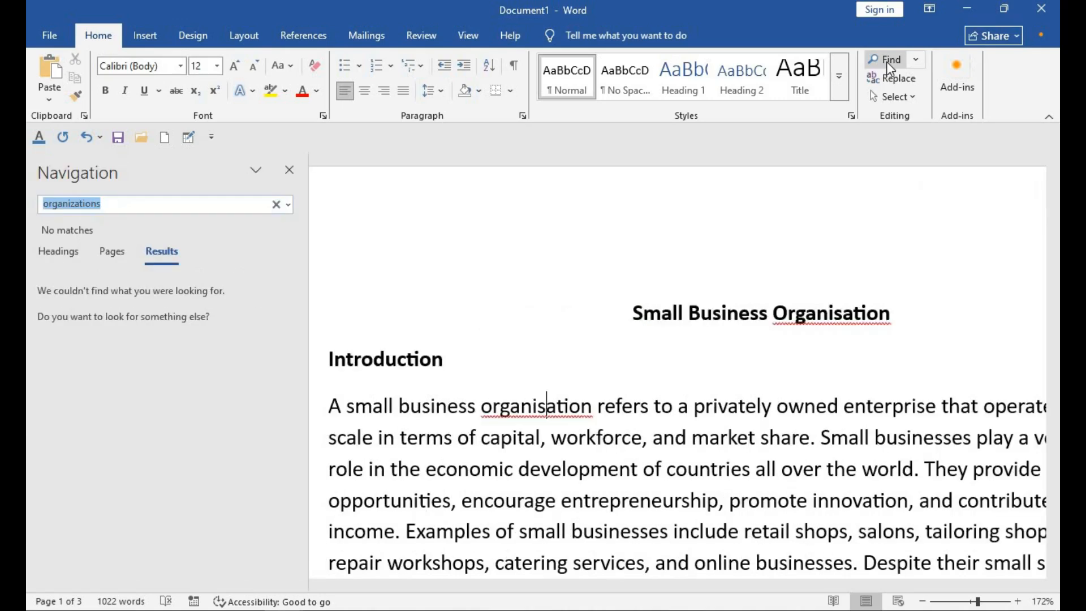
# Step: Search the document for "business" in the navigation pane
pyautogui.press('BackSpace')
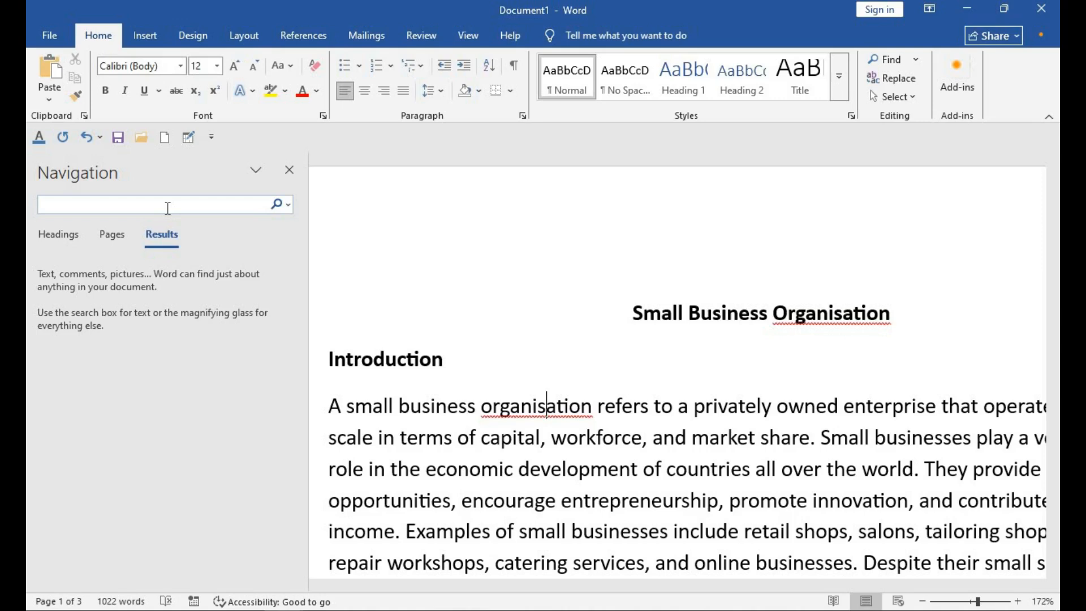
pyautogui.write('business')
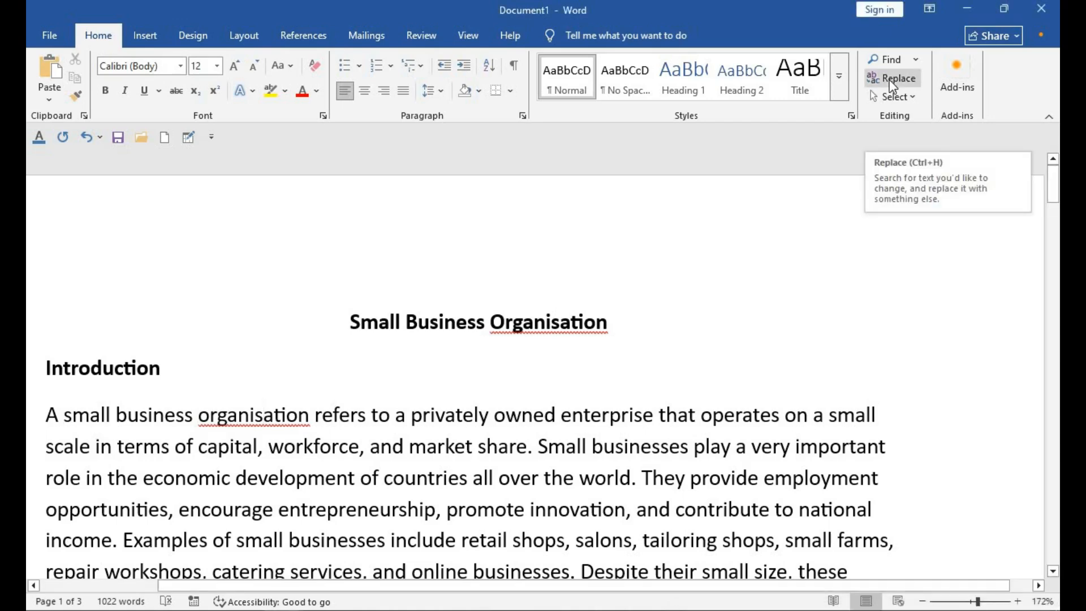
# Step: Replace all occurrences of "organisation" with "organization" throughout the document and close the Find and Replace dialog
pyautogui.click(892, 84)
pyautogui.moveTo(1054, 192); pyautogui.dragTo(1056, 192)
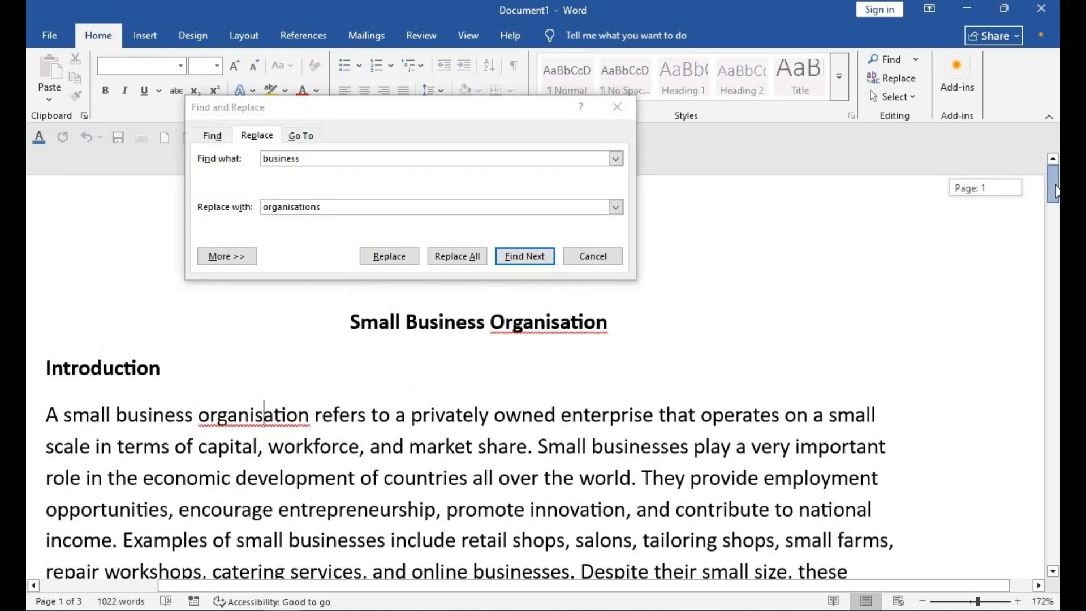
pyautogui.moveTo(1056, 185); pyautogui.dragTo(1051, 187)
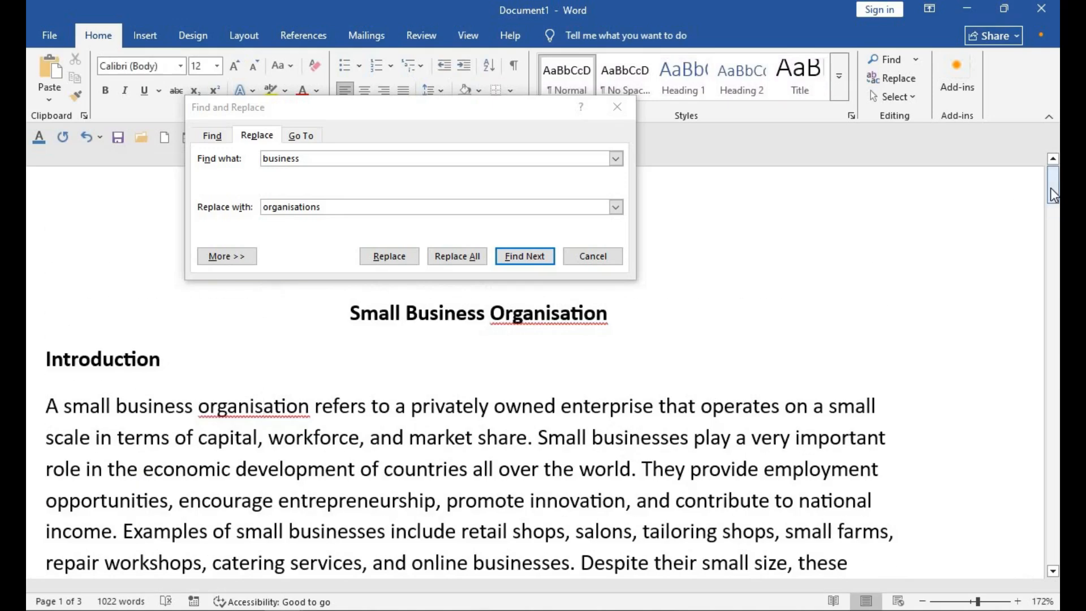
pyautogui.doubleClick(310, 160)
pyautogui.press('BackSpace')
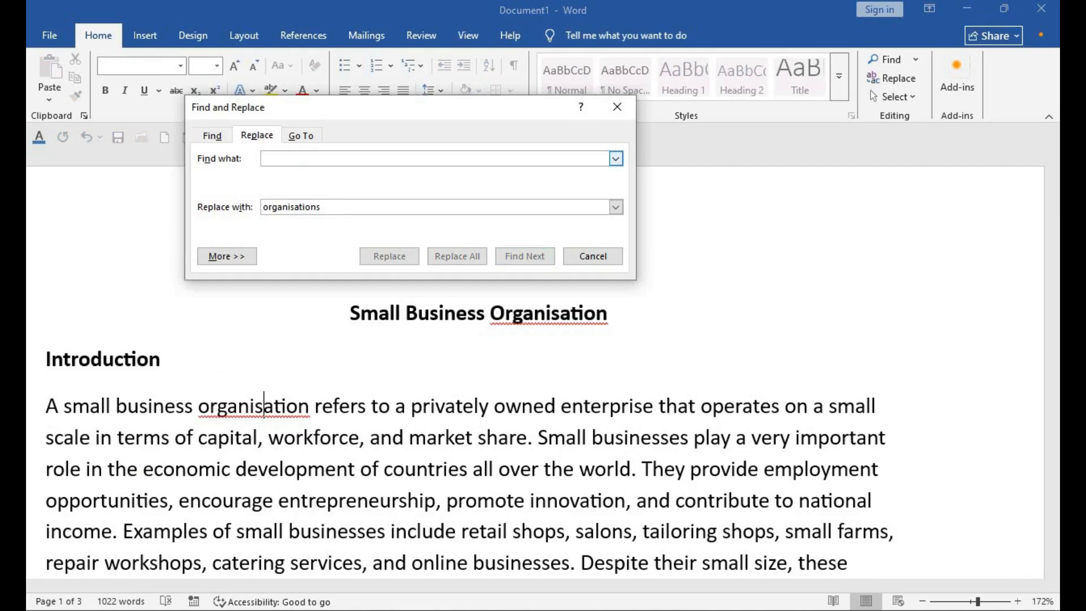
pyautogui.write('organisation')
pyautogui.press('Tab')
pyautogui.write('organization')
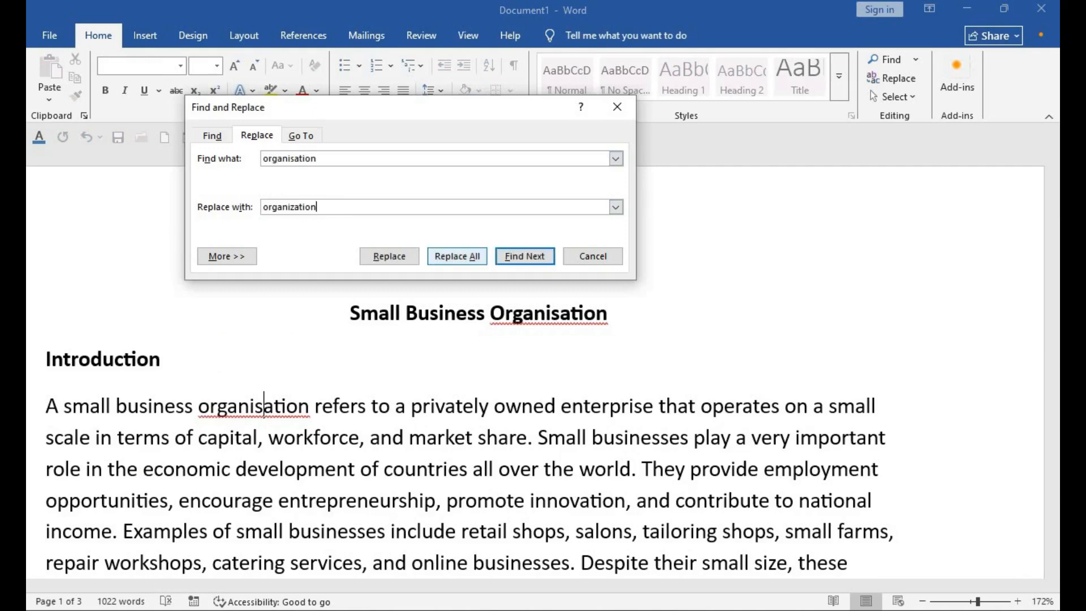
pyautogui.click(449, 257)
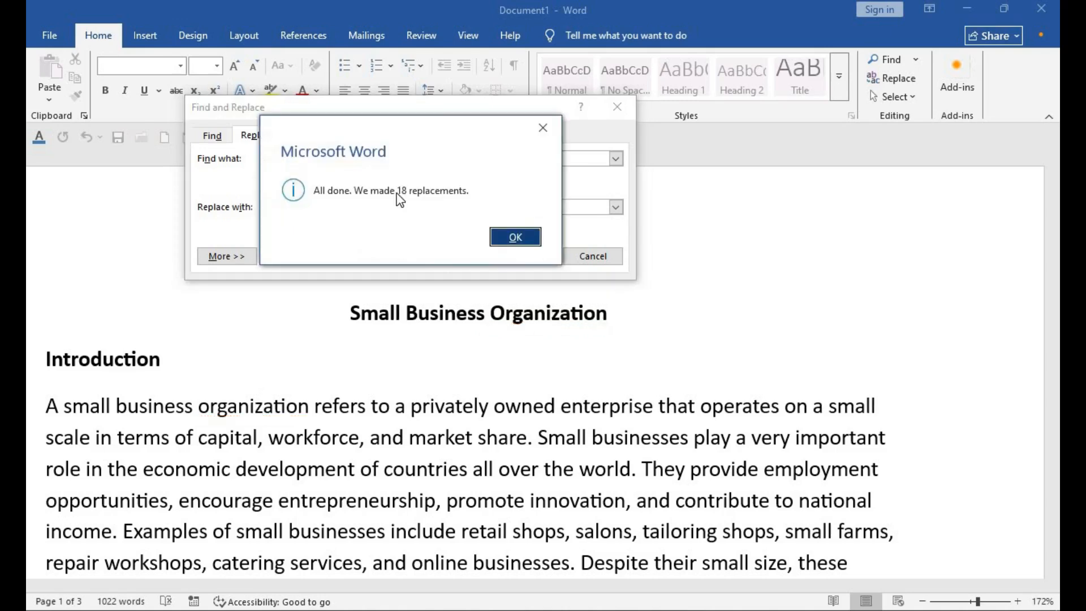
pyautogui.click(514, 237)
pyautogui.moveTo(1052, 207); pyautogui.dragTo(1050, 266)
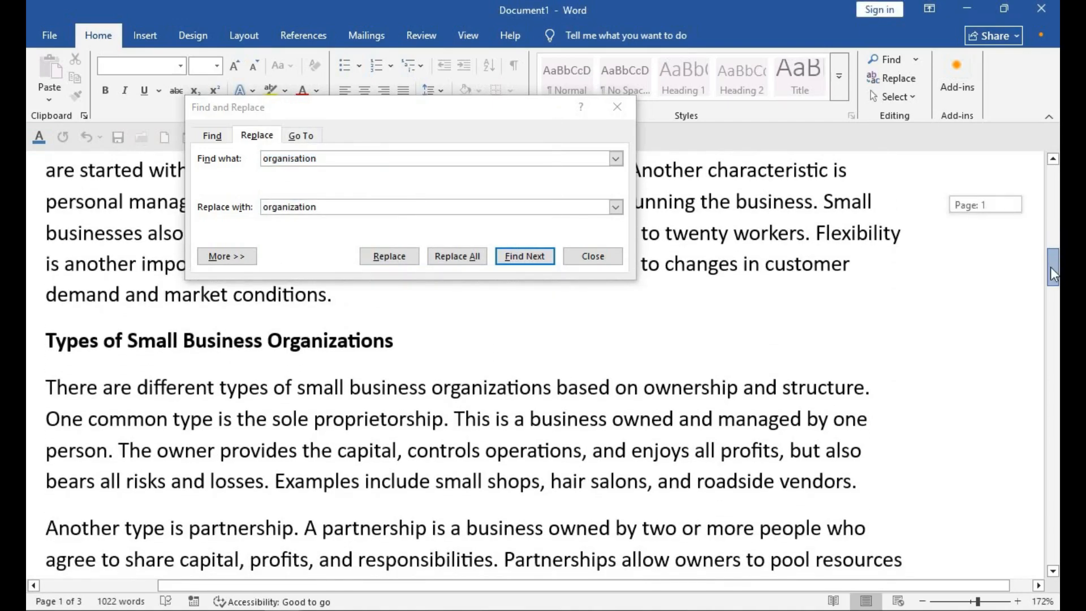
pyautogui.moveTo(1051, 267); pyautogui.dragTo(1051, 270)
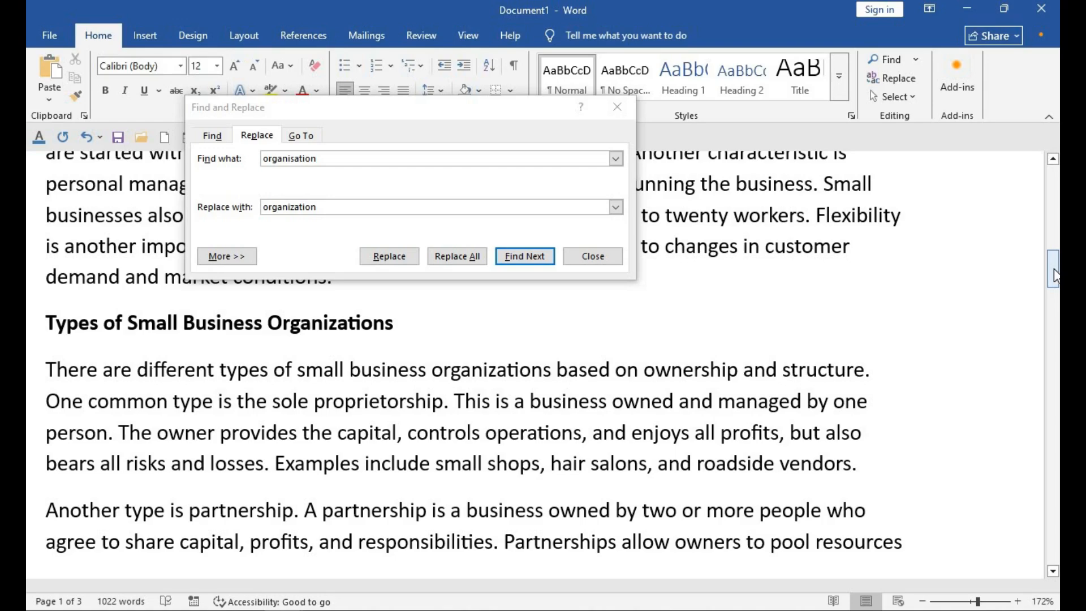
pyautogui.click(617, 107)
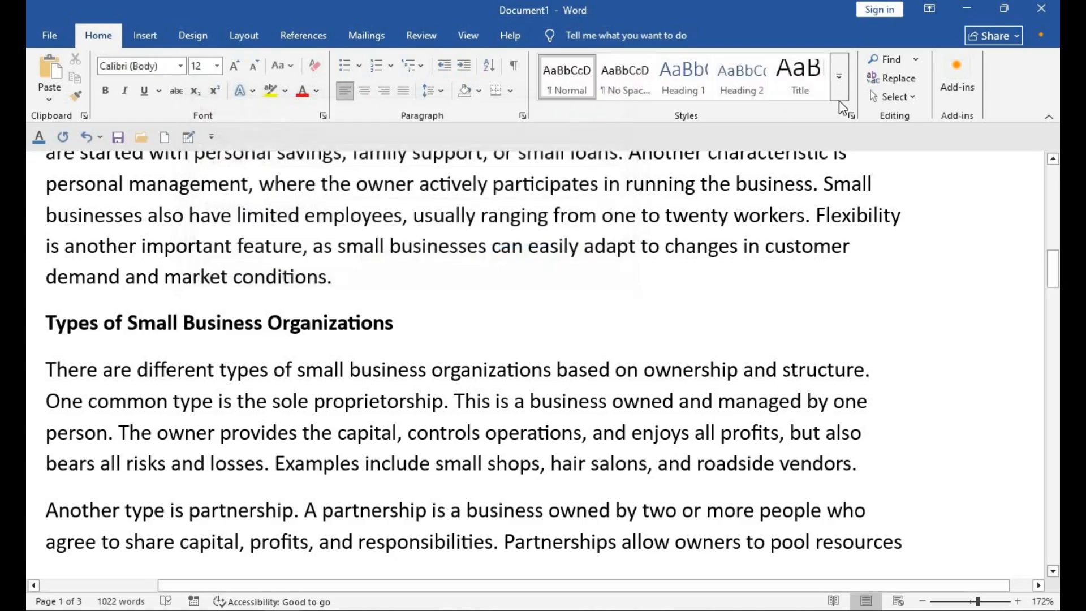
# Step: Clear the previous search and search the document for "ing"
pyautogui.hotkey('ctrl', 'f')
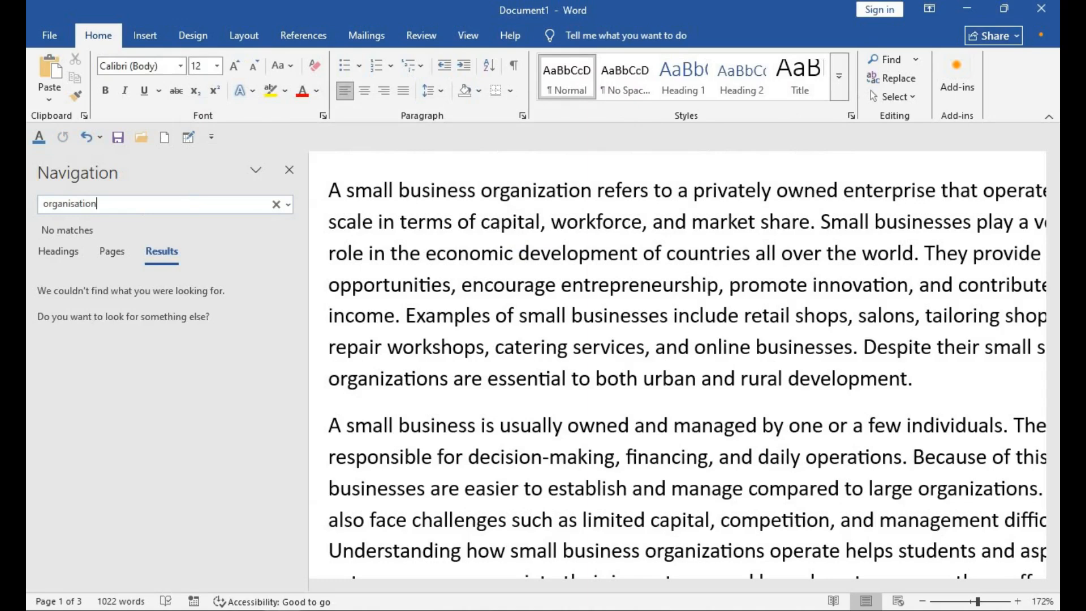
pyautogui.press('BackSpace')
pyautogui.press('BackSpace')
pyautogui.press('BackSpace')
pyautogui.press('BackSpace')
pyautogui.press('BackSpace')
pyautogui.press('BackSpace')
pyautogui.press('BackSpace')
pyautogui.press('BackSpace')
pyautogui.press('BackSpace')
pyautogui.press('BackSpace')
pyautogui.press('BackSpace')
pyautogui.press('BackSpace')
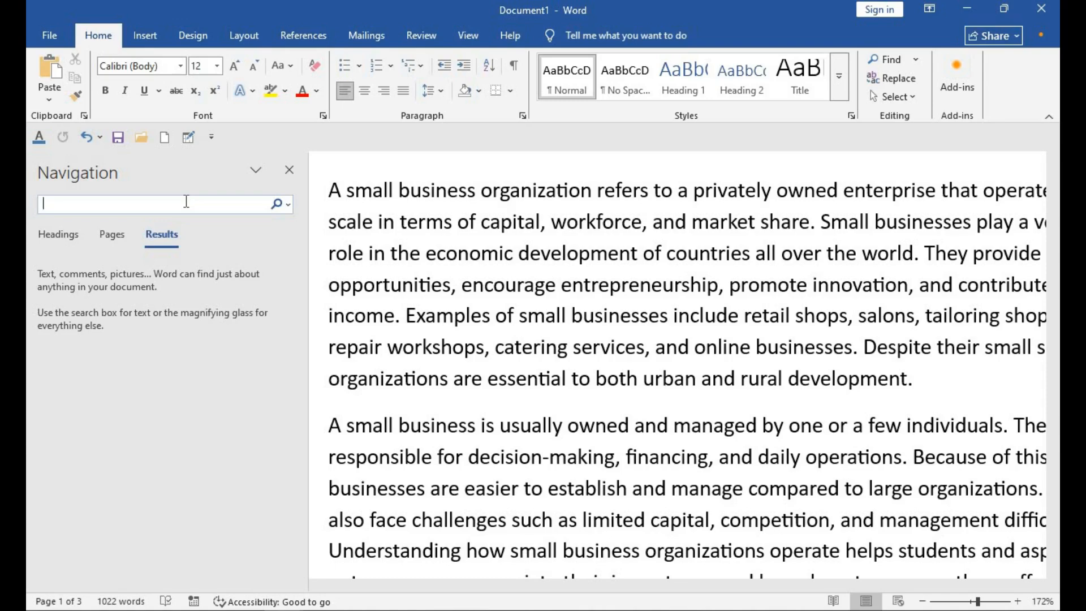
pyautogui.write('ing')
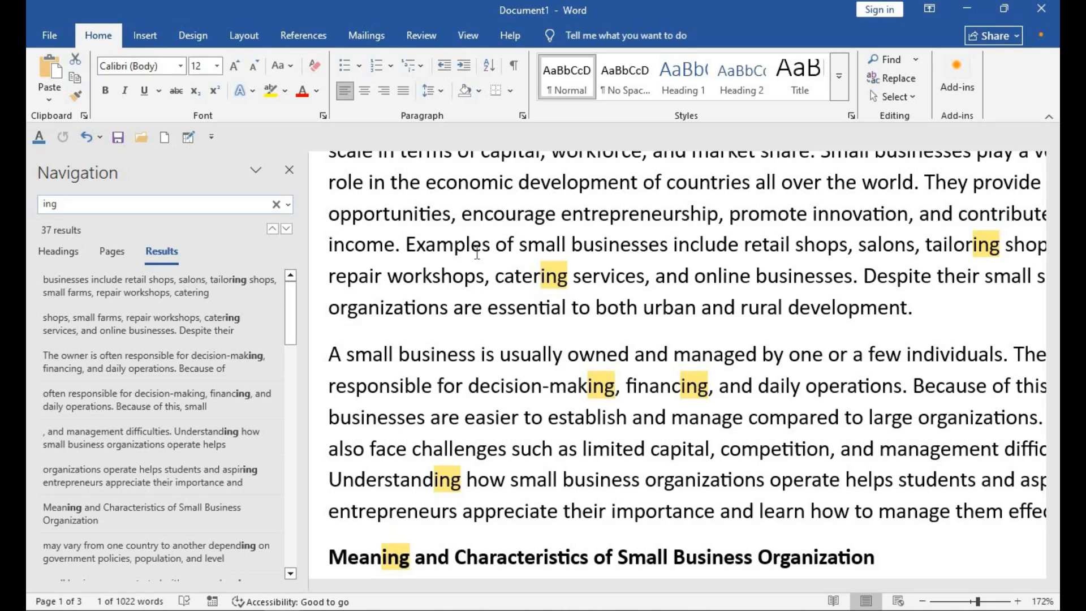
# Step: Search the document for the letter "s", then clear the search box
pyautogui.click(87, 205)
pyautogui.press('BackSpace')
pyautogui.press('BackSpace')
pyautogui.press('BackSpace')
pyautogui.write('s')
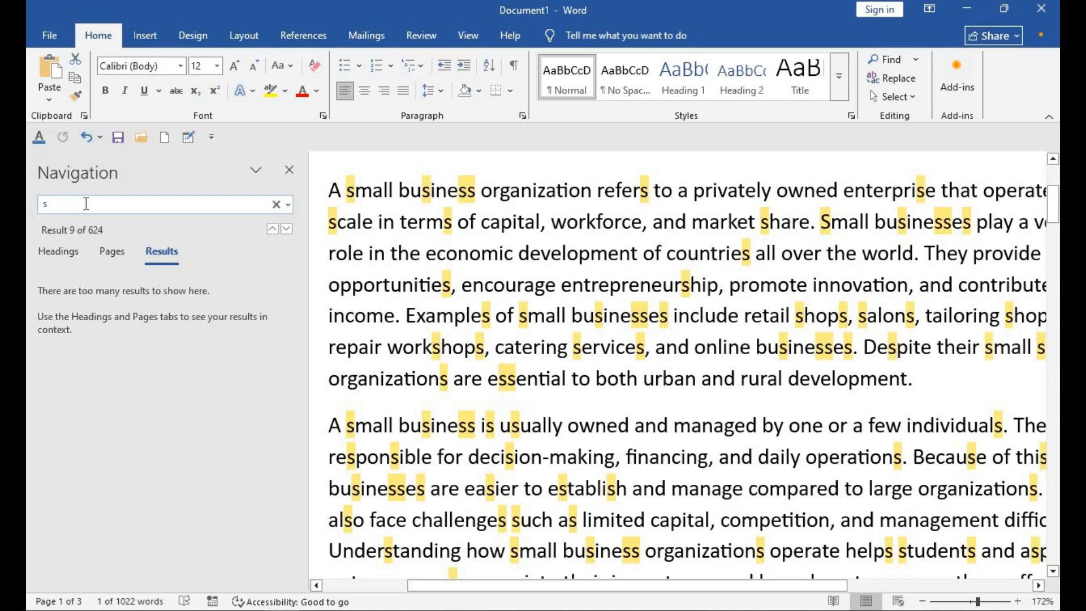
pyautogui.press('BackSpace')
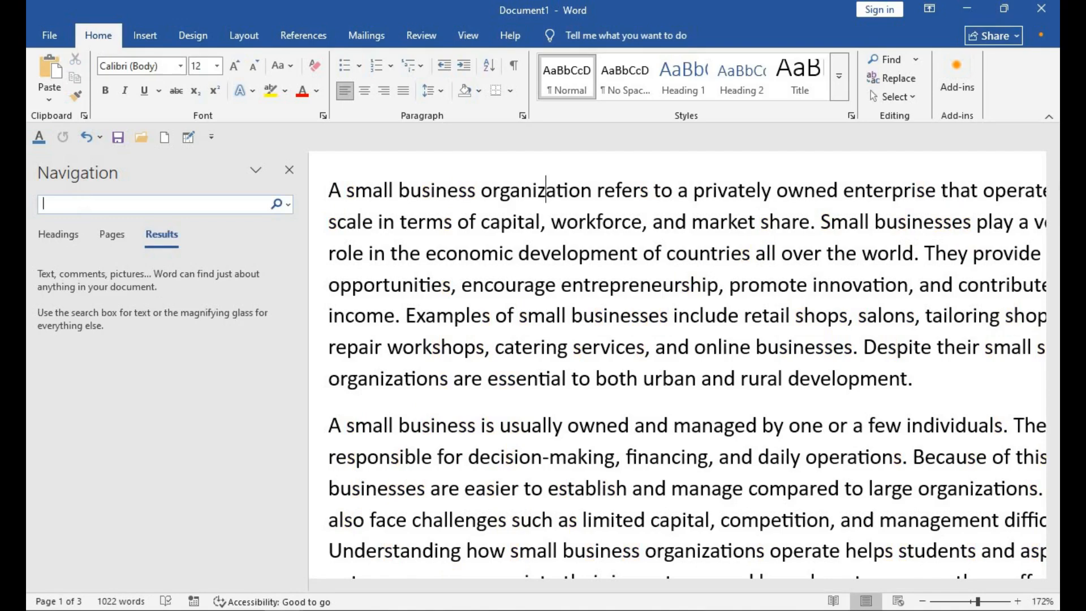
pyautogui.write('1')
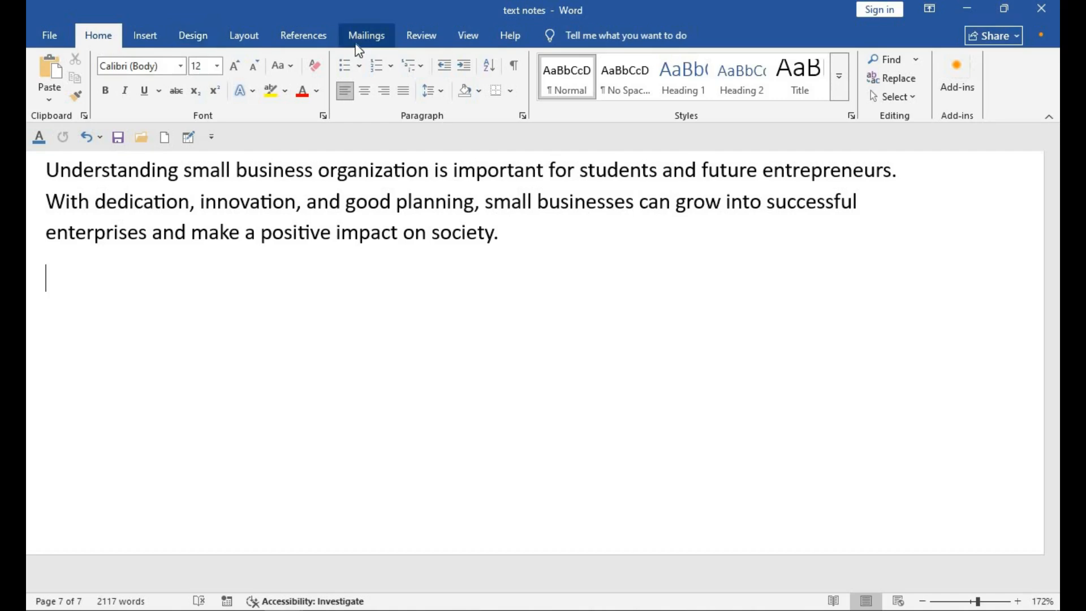
# Step: Turn on the Navigation Pane and switch it to the Headings view
pyautogui.click(468, 35)
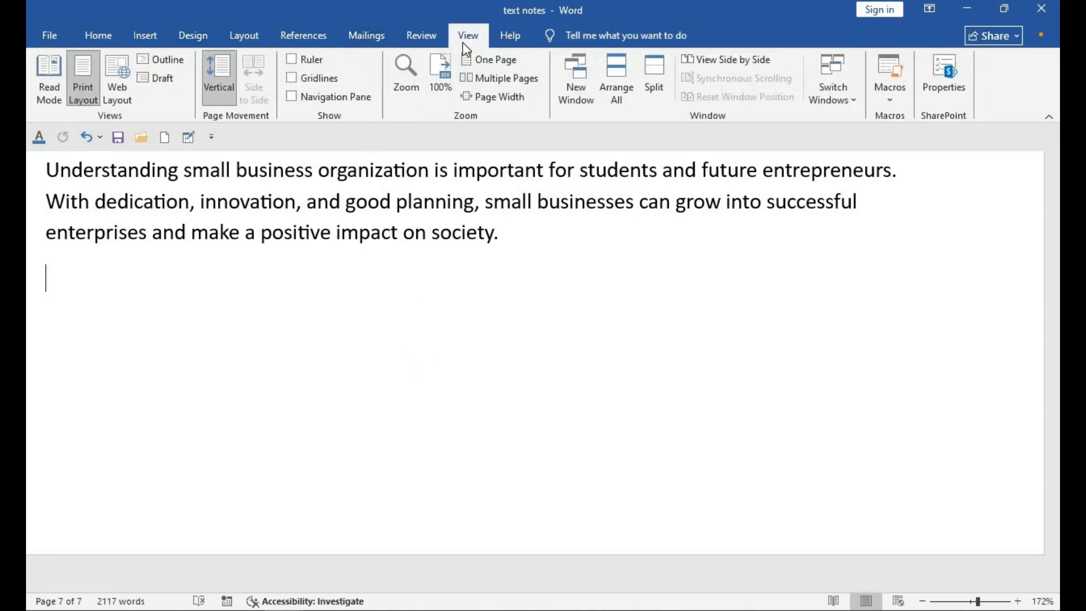
pyautogui.click(321, 98)
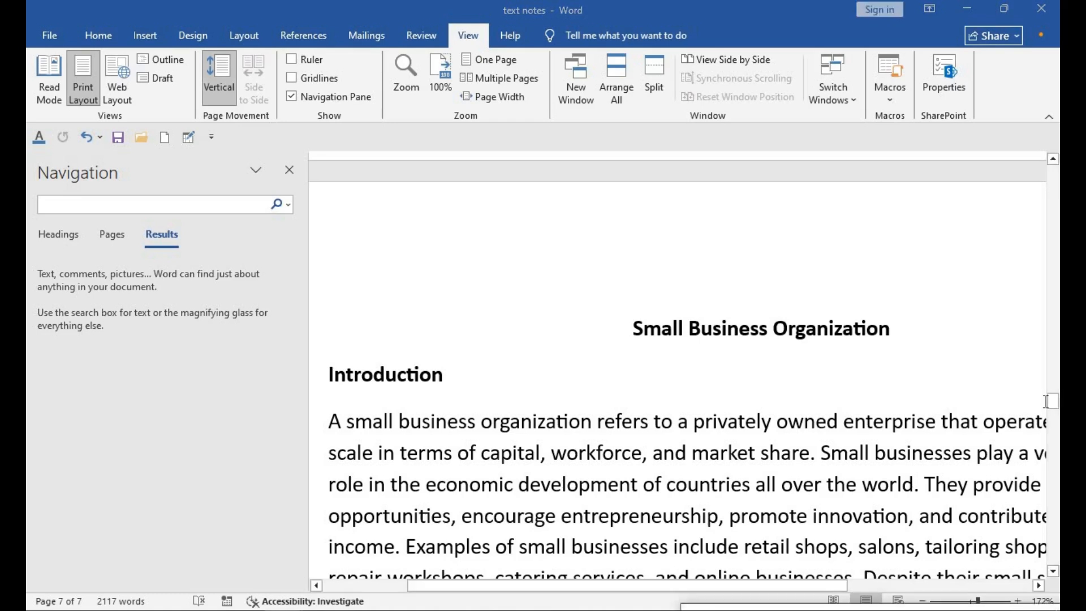
pyautogui.click(56, 233)
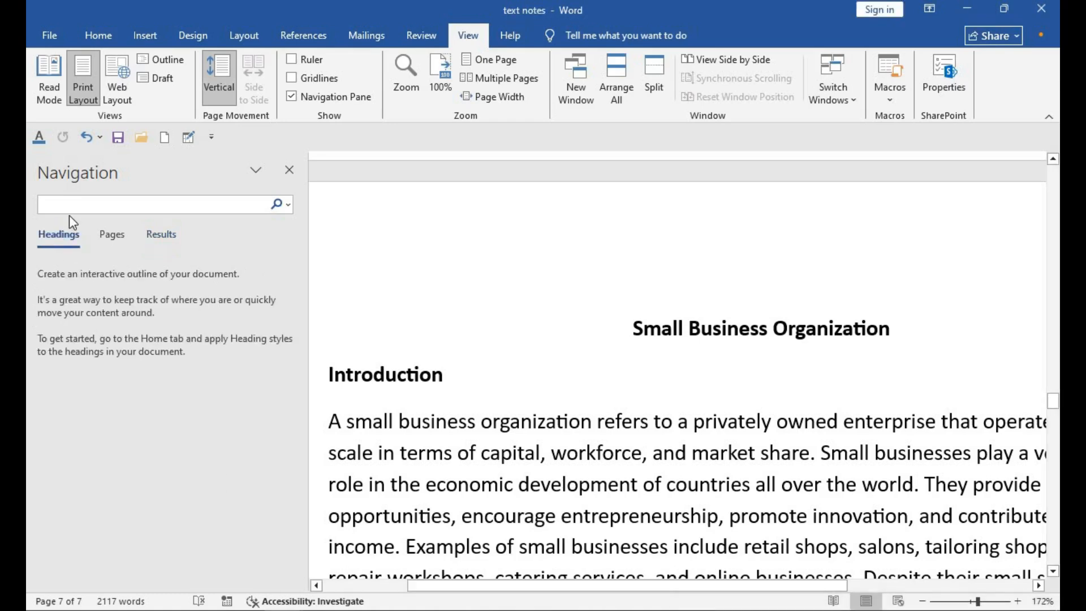
# Step: Search the navigation pane for "chapter 3" and clear the search
pyautogui.click(113, 203)
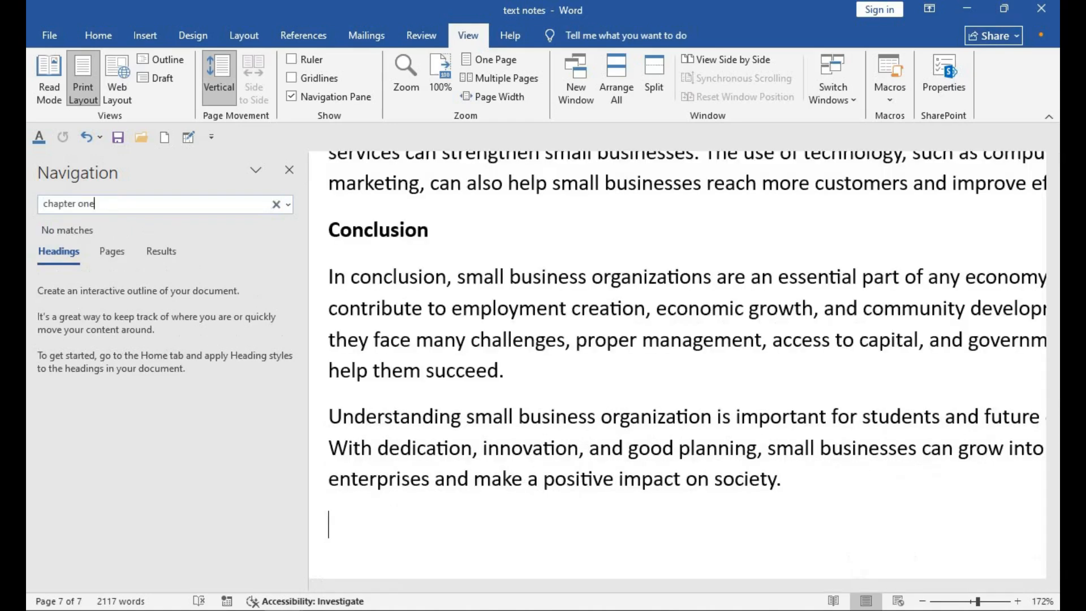
pyautogui.press('BackSpace')
pyautogui.press('BackSpace')
pyautogui.press('BackSpace')
pyautogui.write('3')
pyautogui.click(276, 204)
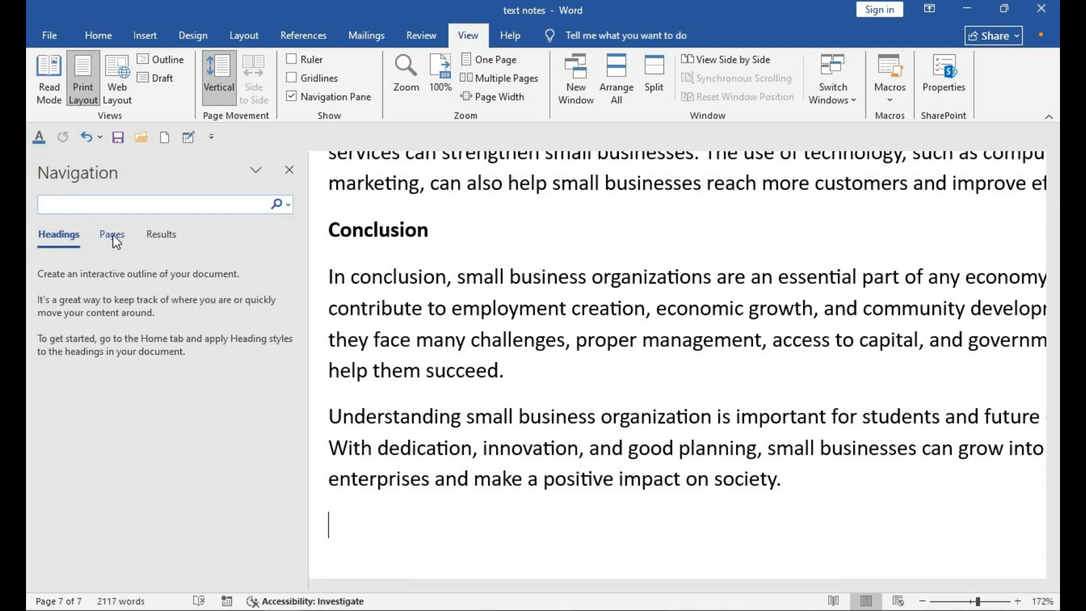
# Step: Browse the page thumbnails to jump between pages of the document
pyautogui.click(113, 235)
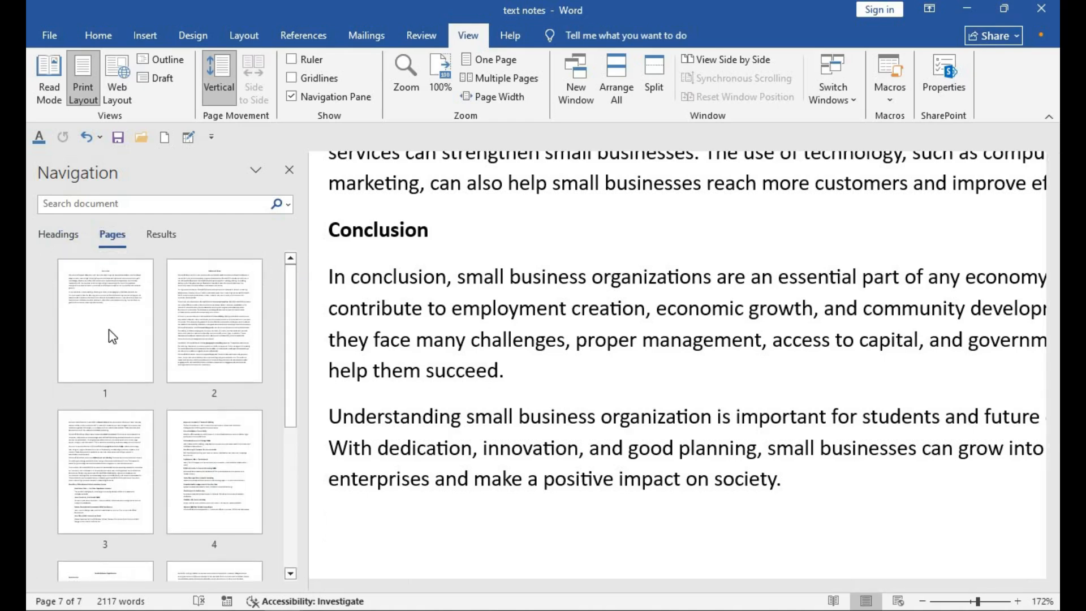
pyautogui.click(124, 331)
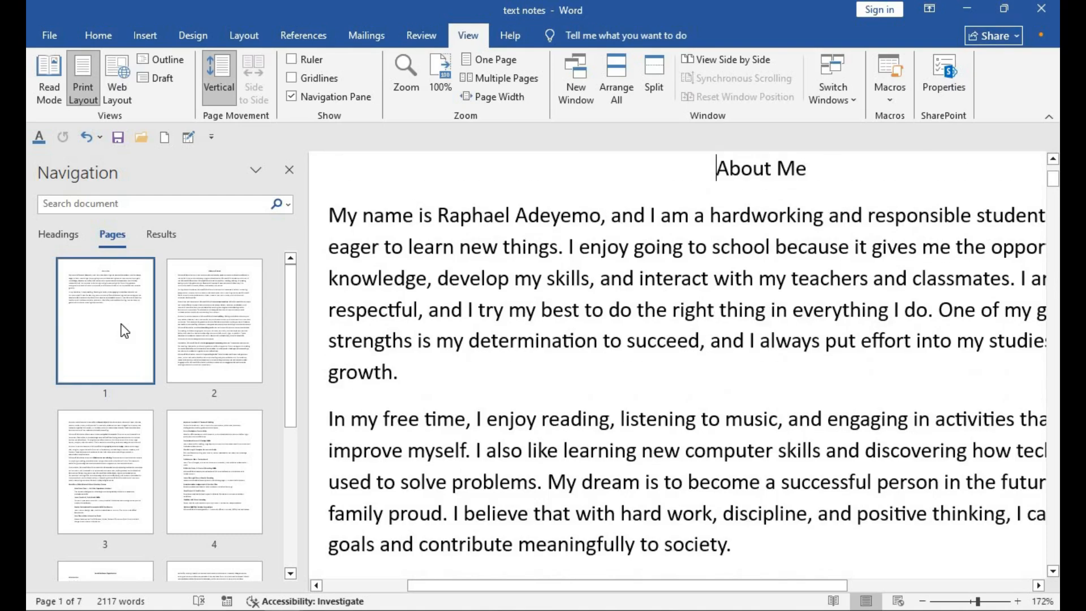
pyautogui.click(222, 332)
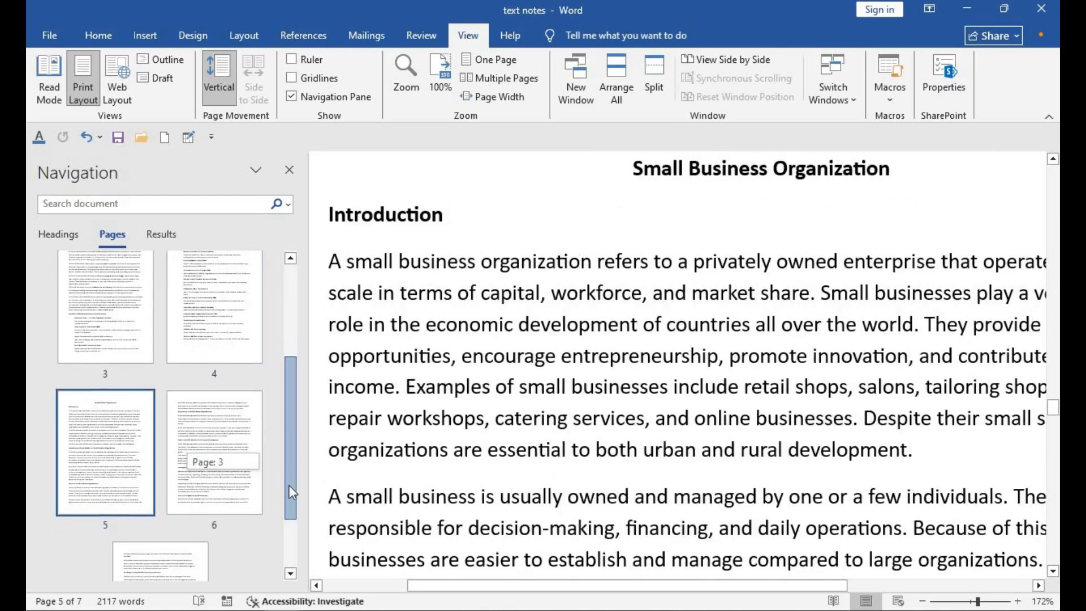
pyautogui.moveTo(289, 484); pyautogui.dragTo(288, 500)
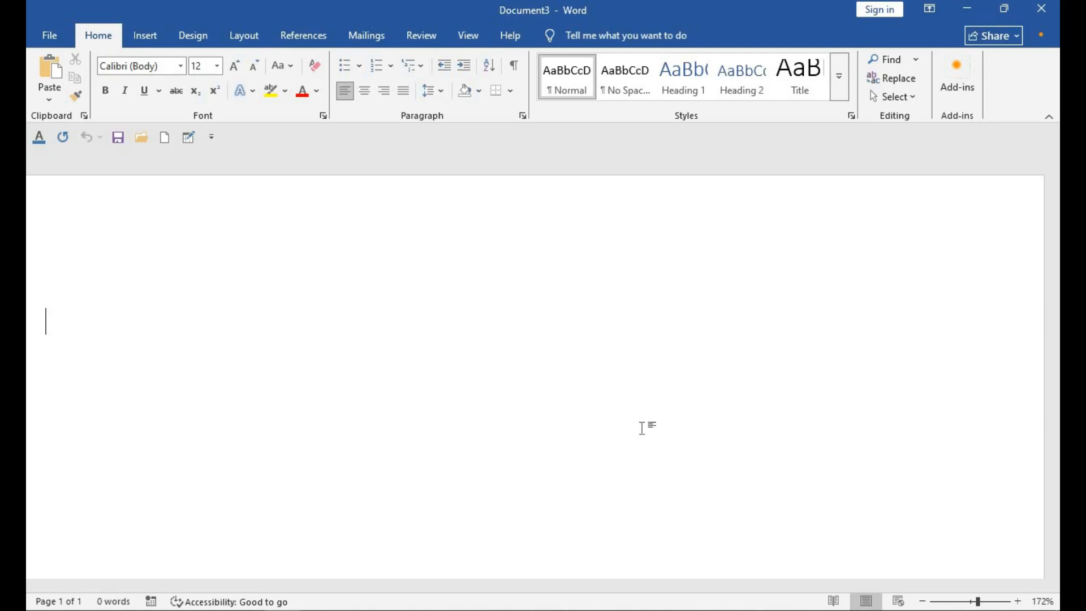
# Step: Type "RafIT Solutions" in the new blank document
pyautogui.write('Ra')
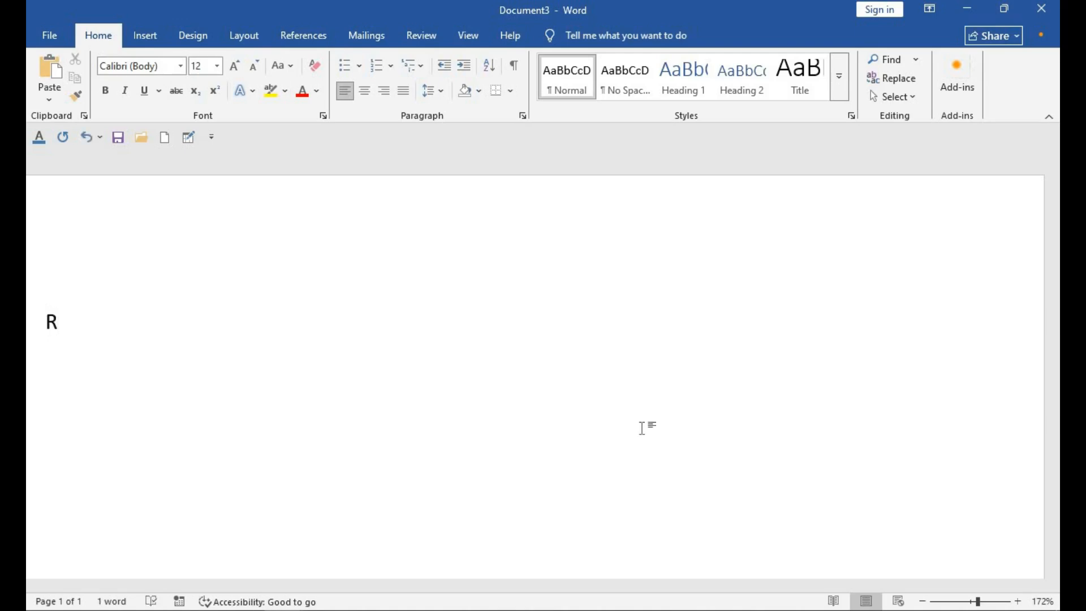
pyautogui.write('fIT Solutions')
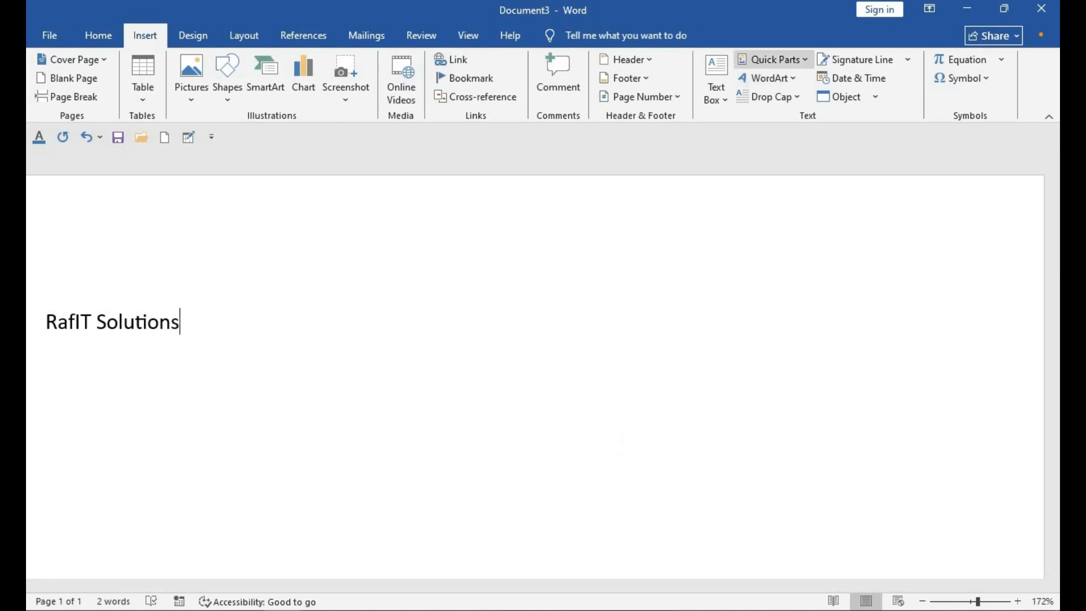
# Step: Open the Building Blocks Organizer and inspect the properties of the RafIT Solutions entry
pyautogui.click(804, 61)
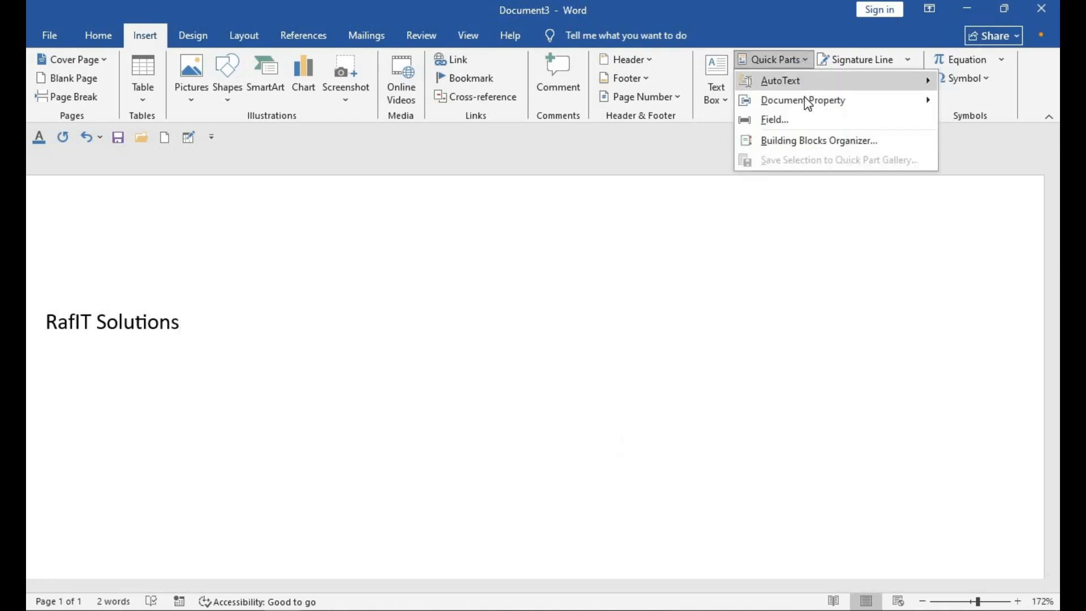
pyautogui.click(803, 141)
pyautogui.click(316, 479)
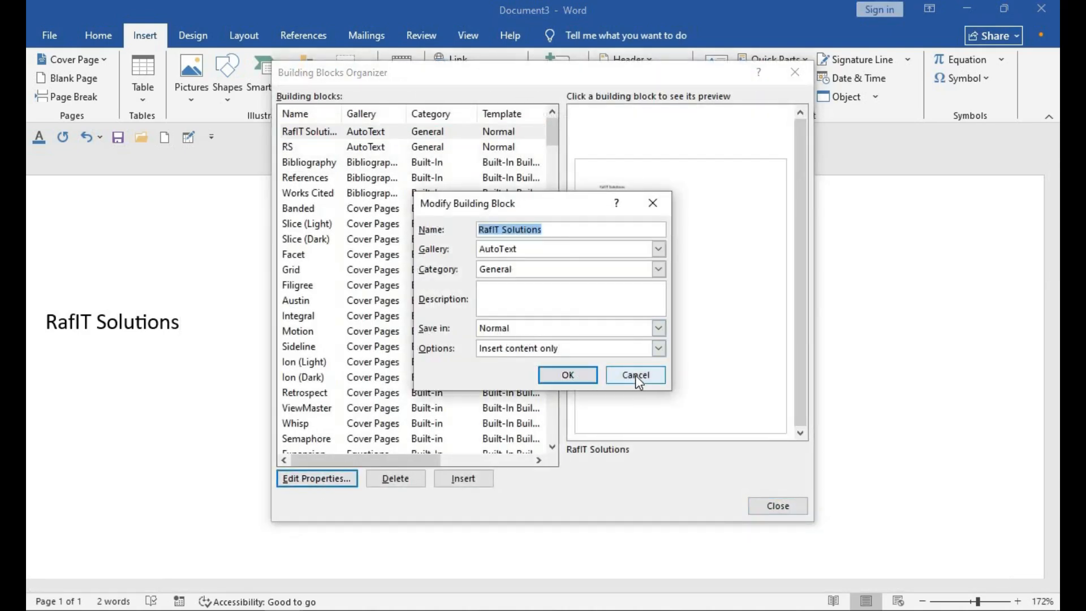
pyautogui.click(588, 376)
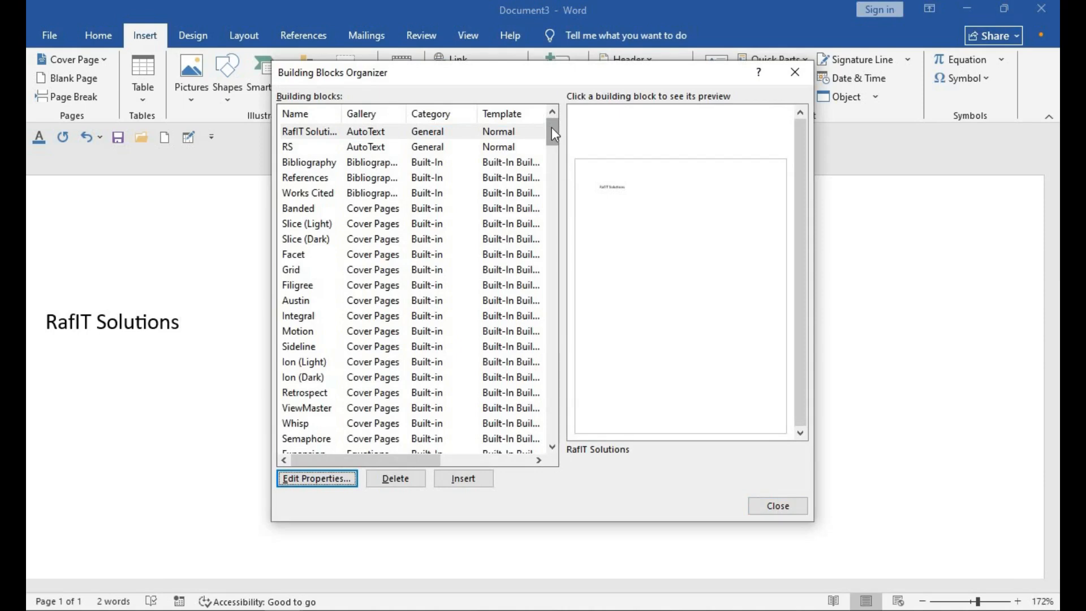
# Step: Preview the AutoText entries and insert the RS building block after the text
pyautogui.moveTo(551, 128)
pyautogui.mouseDown()
pyautogui.moveTo(583, 177)
pyautogui.moveTo(587, 322)
pyautogui.moveTo(556, 126)
pyautogui.mouseUp()
pyautogui.moveTo(553, 120); pyautogui.dragTo(551, 119)
pyautogui.click(370, 133)
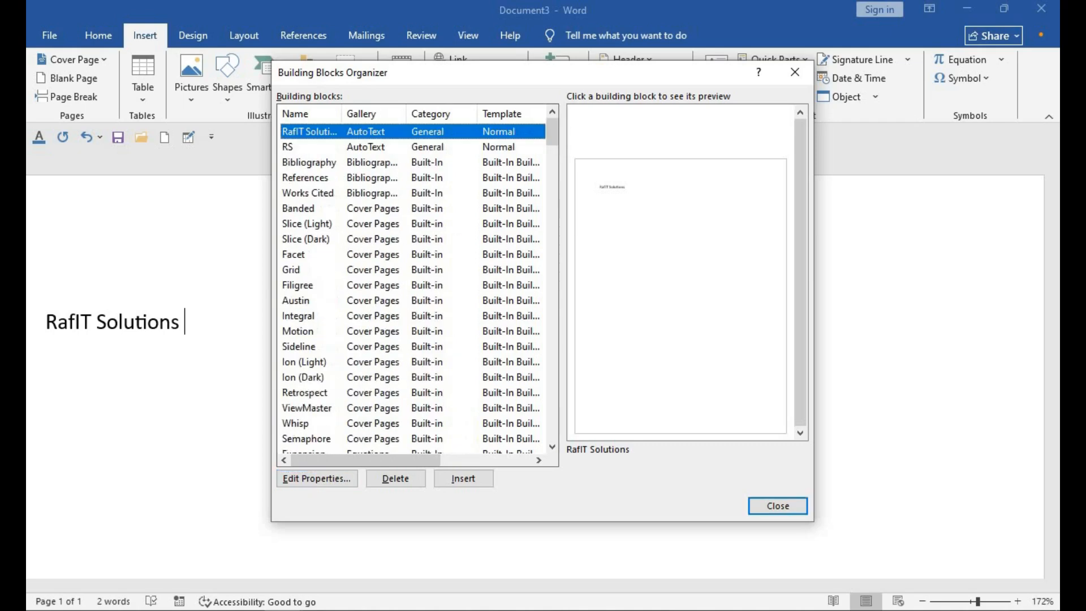
pyautogui.click(373, 146)
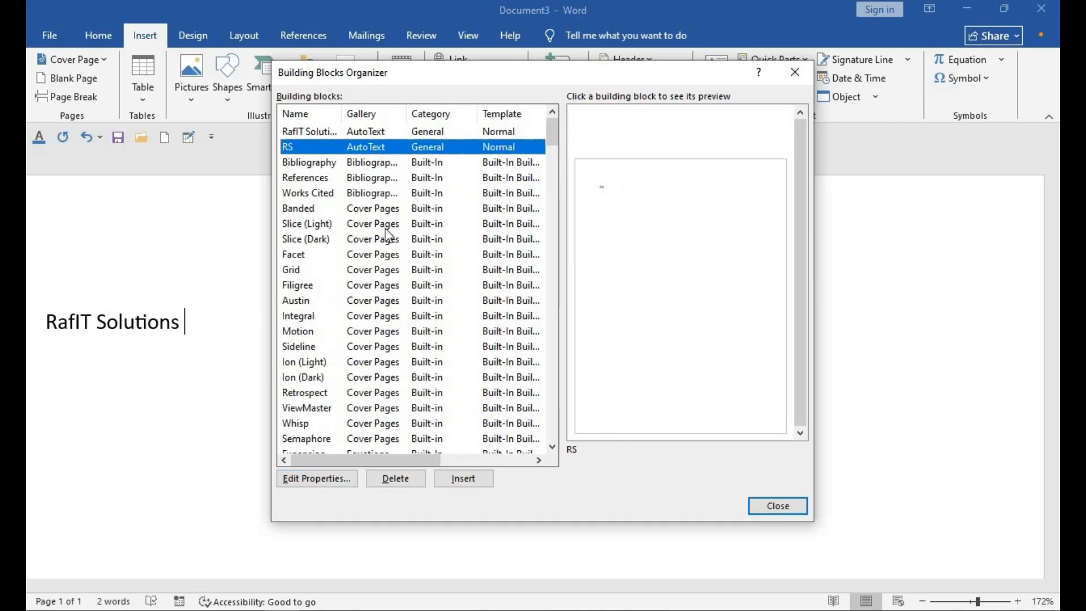
pyautogui.click(463, 479)
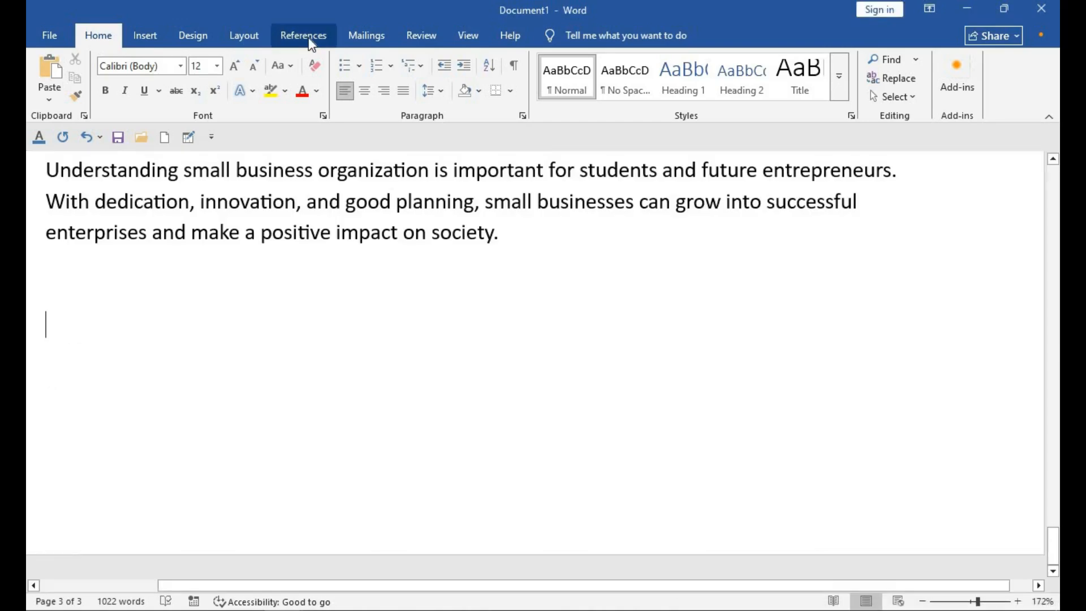
# Step: Insert an Automatic Table 2 table of contents at the end of the document
pyautogui.click(308, 37)
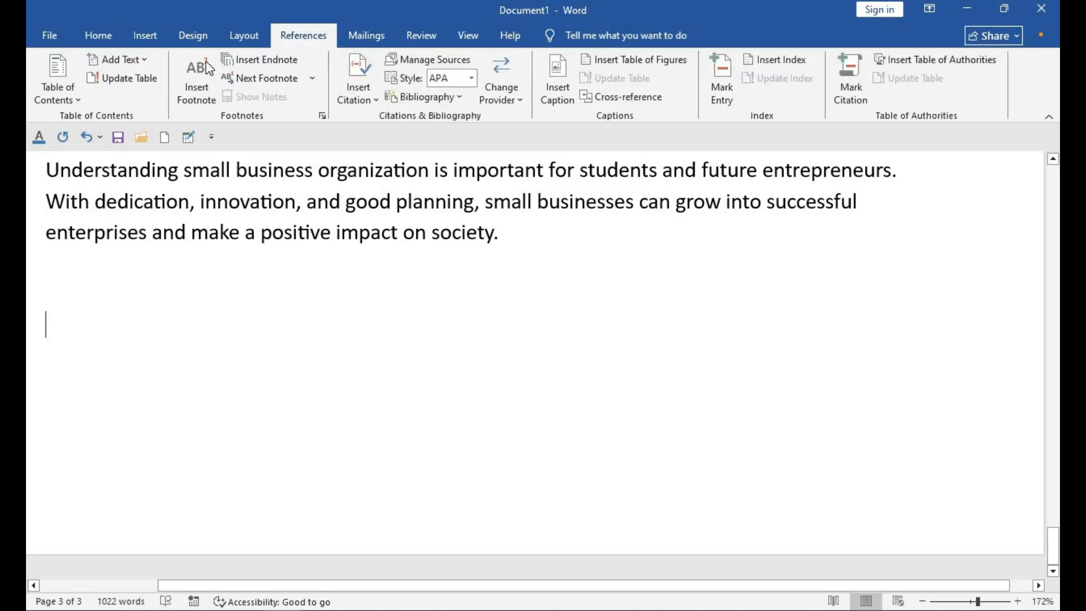
pyautogui.click(56, 66)
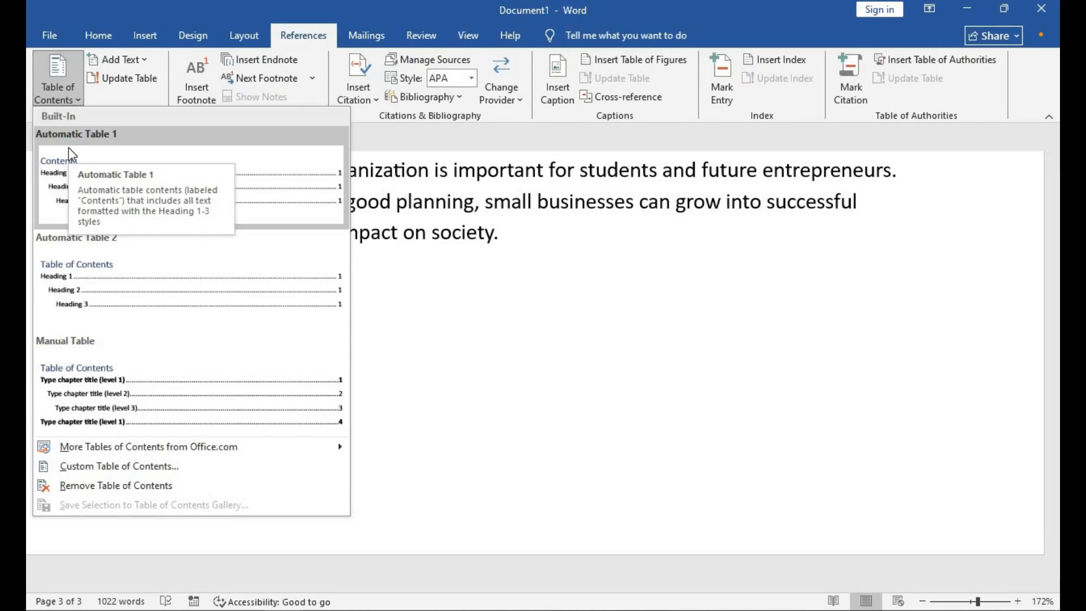
pyautogui.click(107, 309)
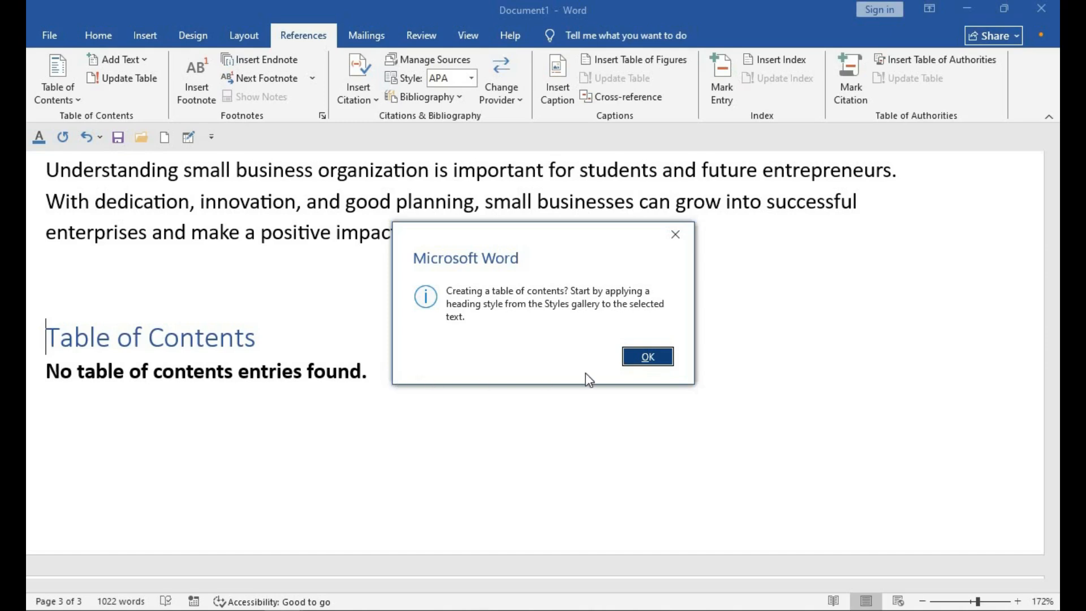
pyautogui.click(631, 356)
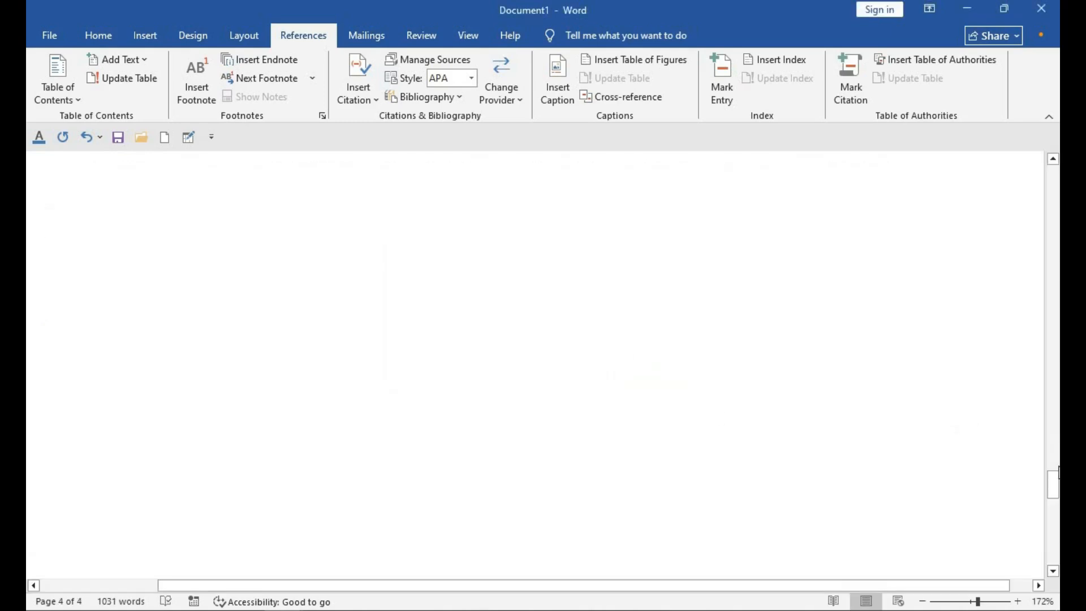
# Step: Apply the Heading 1 style to the "Small Business Organization" title
pyautogui.moveTo(1053, 484); pyautogui.dragTo(1036, 180)
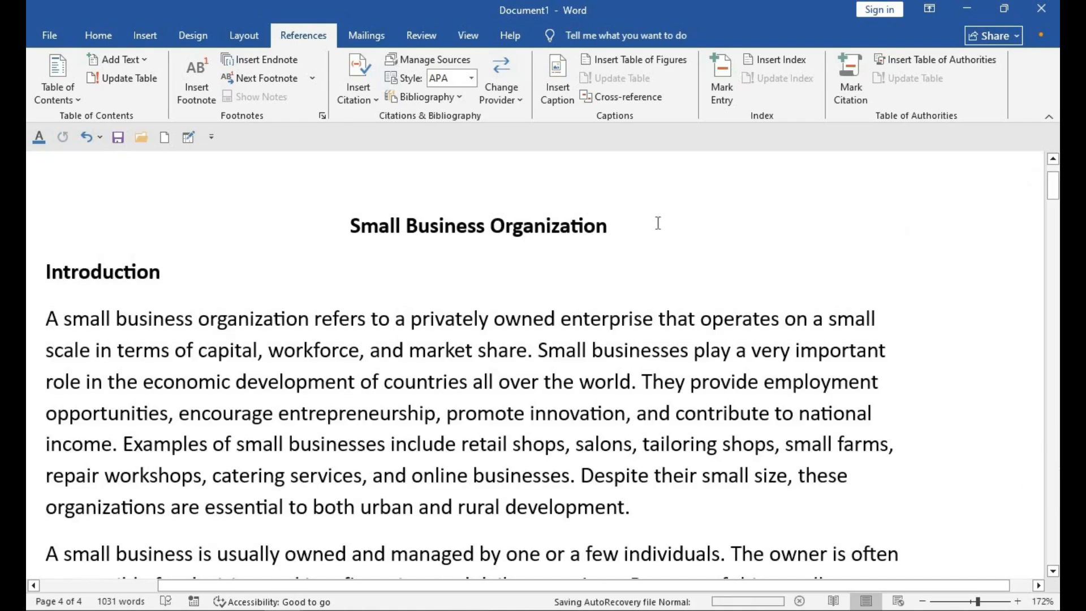
pyautogui.click(98, 37)
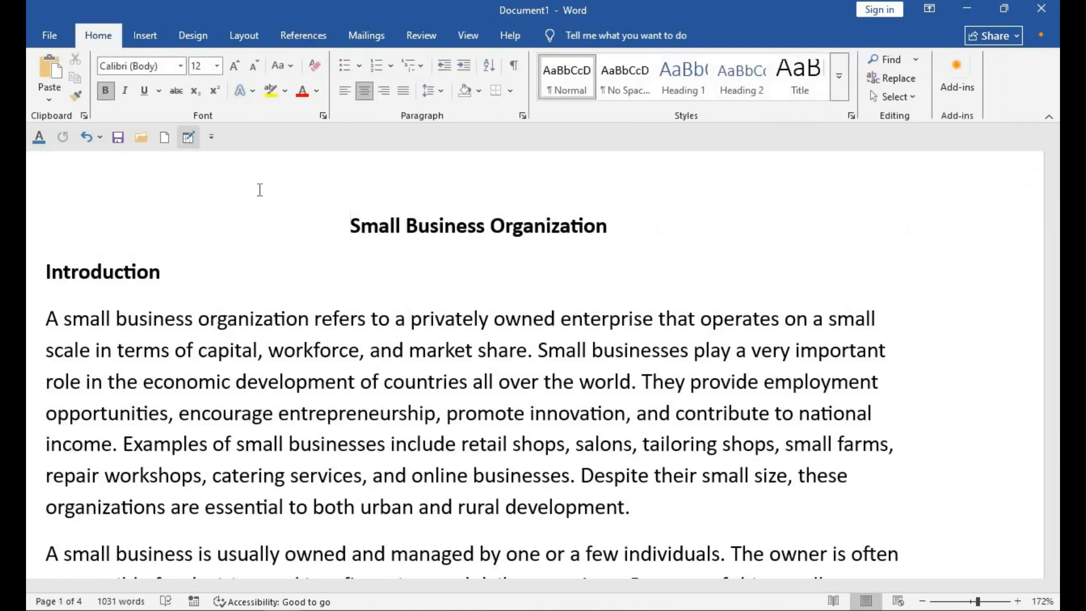
pyautogui.moveTo(350, 226); pyautogui.dragTo(590, 221)
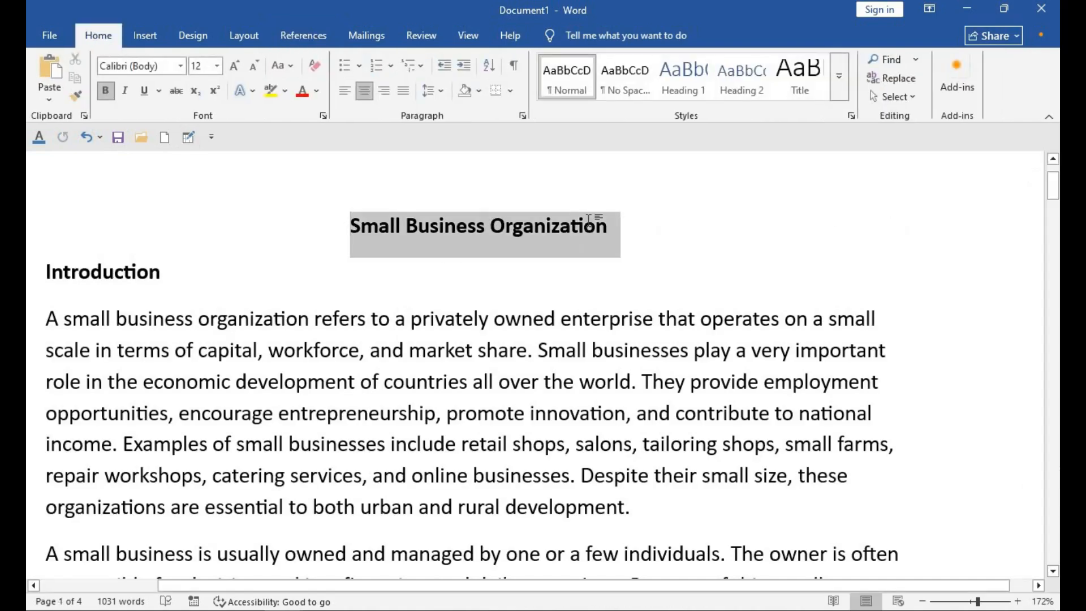
pyautogui.hotkey('ctrl', 'alt', '1')
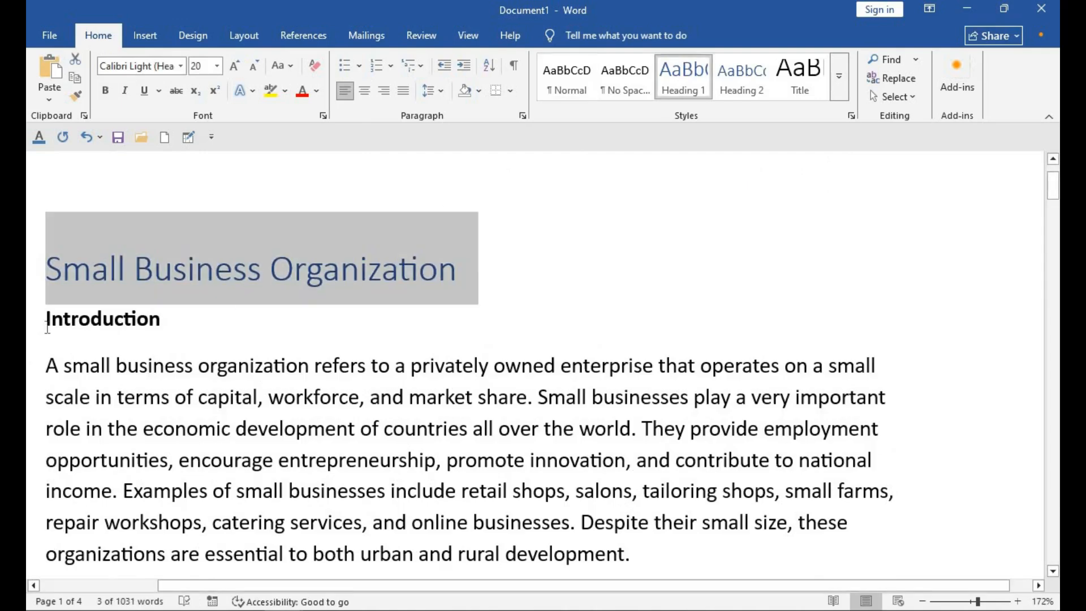
# Step: Apply Heading 2 to the "Introduction" and "Meaning and Characteristics of Small Business Organization" headings
pyautogui.moveTo(48, 326); pyautogui.dragTo(176, 327)
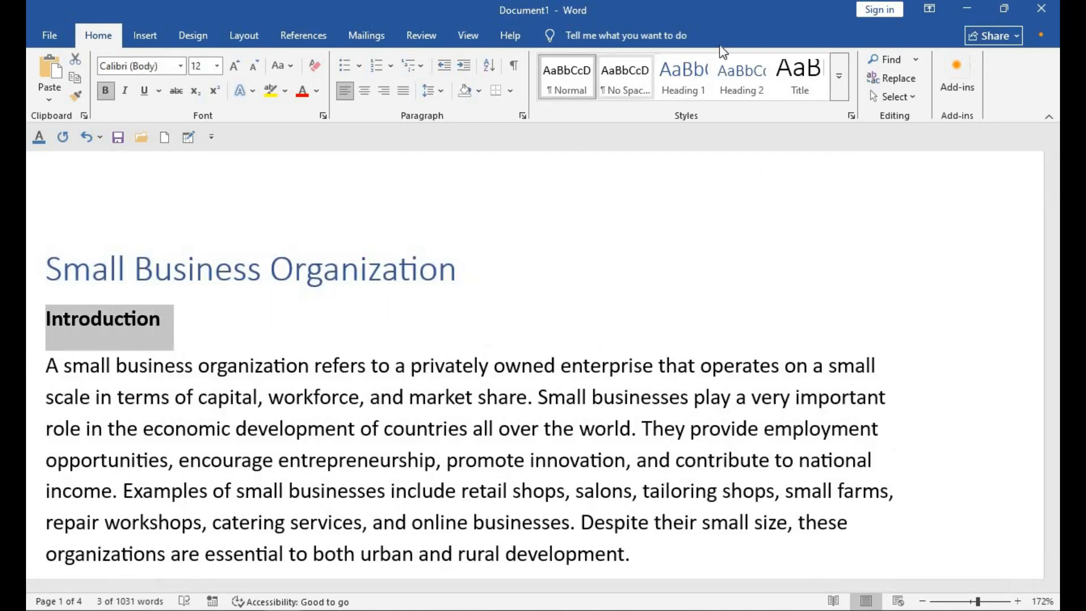
pyautogui.click(737, 70)
pyautogui.scroll(-5, 588, 283)
pyautogui.tripleClick(533, 418)
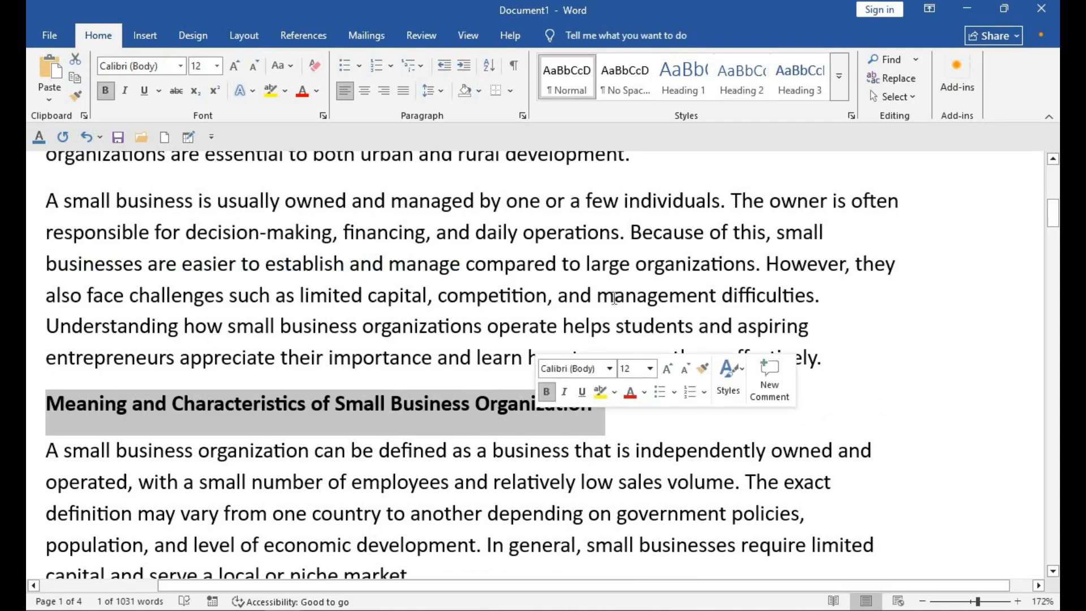
pyautogui.click(741, 74)
# Step: Update the table of contents so it lists the document's headings
pyautogui.moveTo(1054, 213); pyautogui.dragTo(1053, 468)
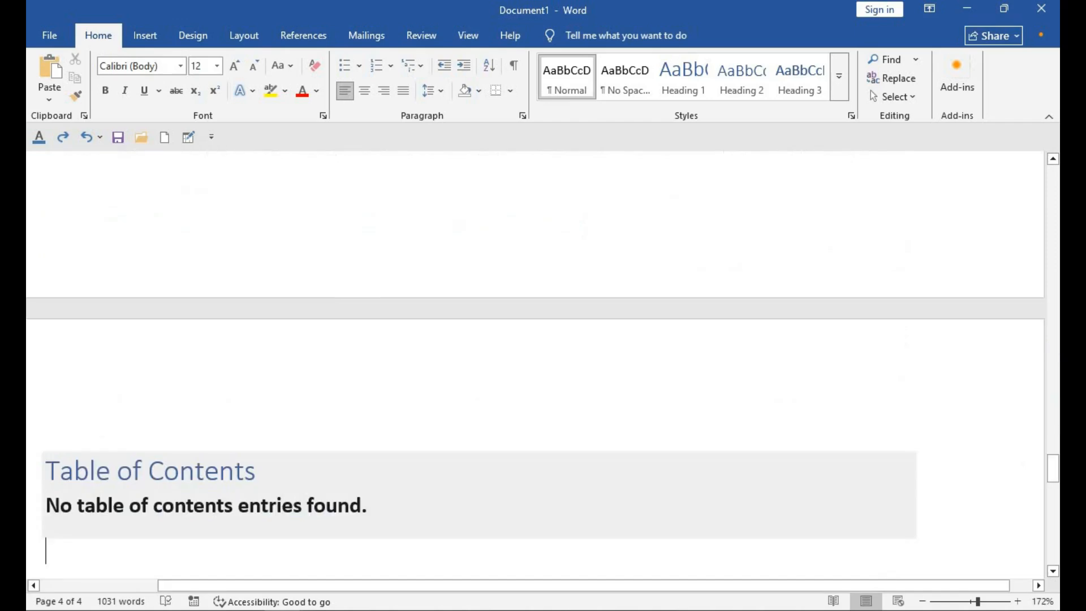
pyautogui.click(135, 452)
pyautogui.click(135, 441)
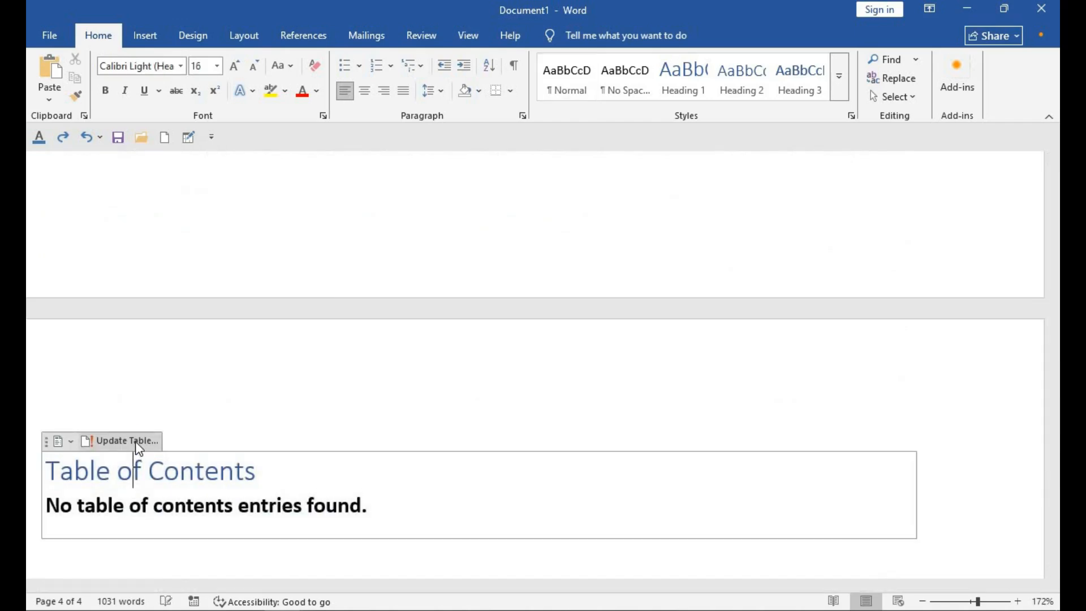
pyautogui.moveTo(1052, 469); pyautogui.dragTo(1052, 501)
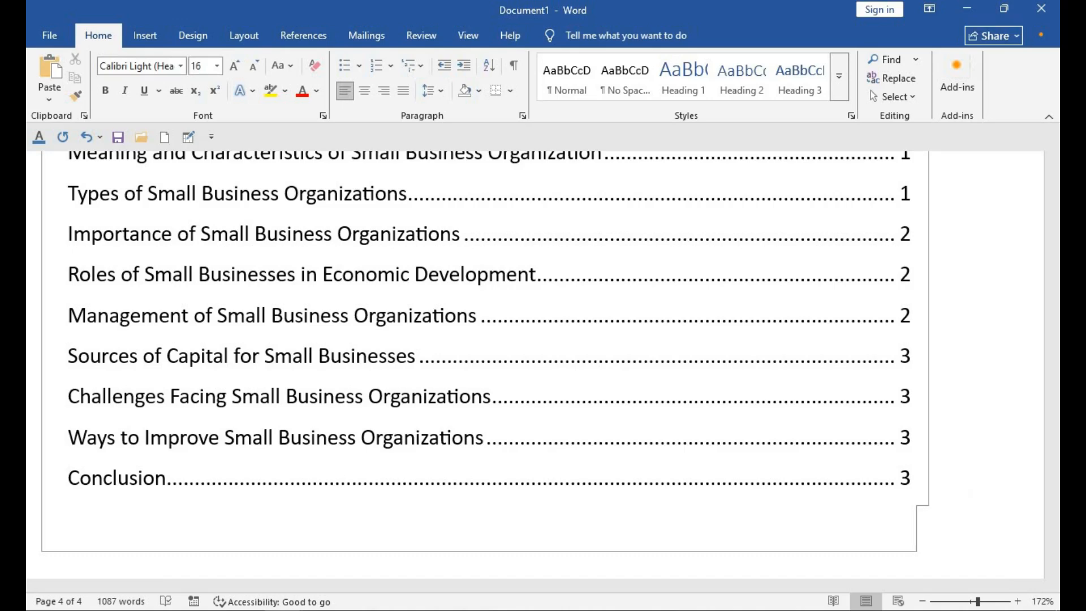
# Step: Scroll through the updated table of contents to review its entries
pyautogui.moveTo(1055, 515)
pyautogui.mouseDown()
pyautogui.moveTo(1055, 497)
pyautogui.moveTo(1055, 509)
pyautogui.mouseUp()
pyautogui.click(1053, 162)
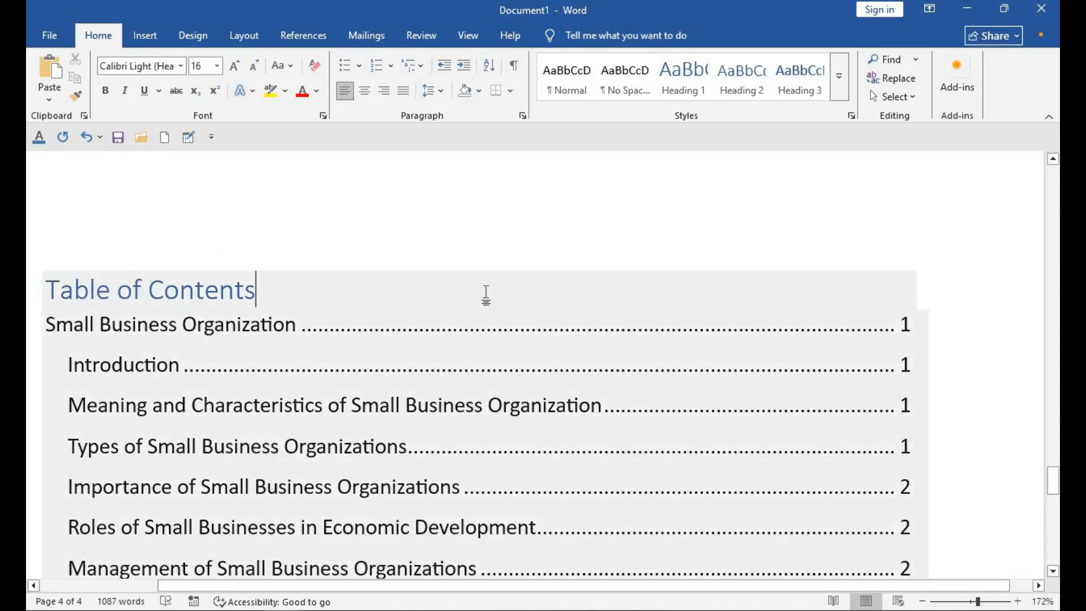
pyautogui.rightClick(486, 293)
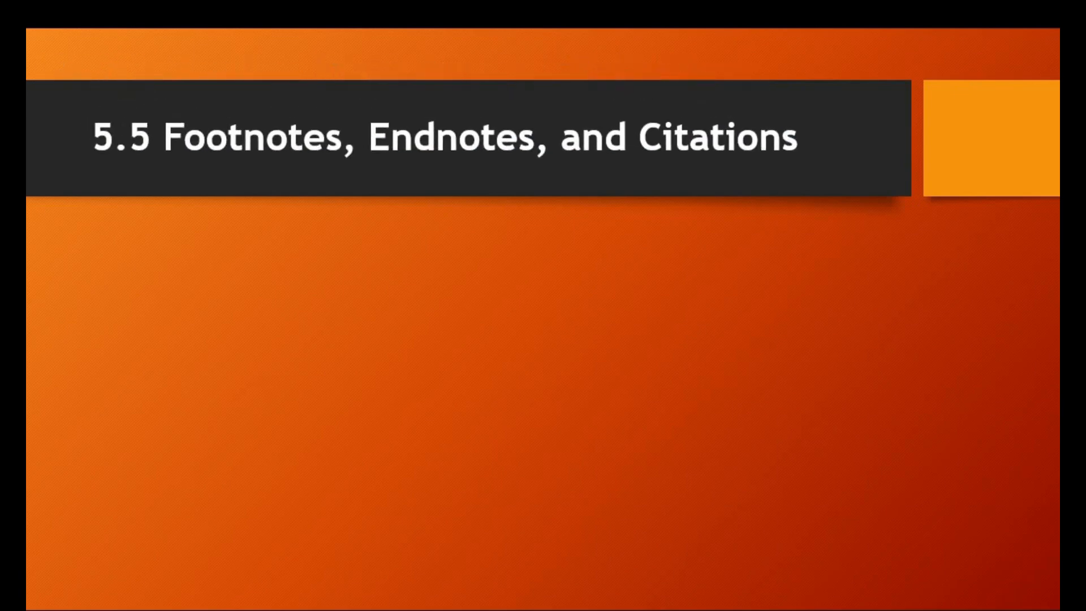
pyautogui.press('Right')
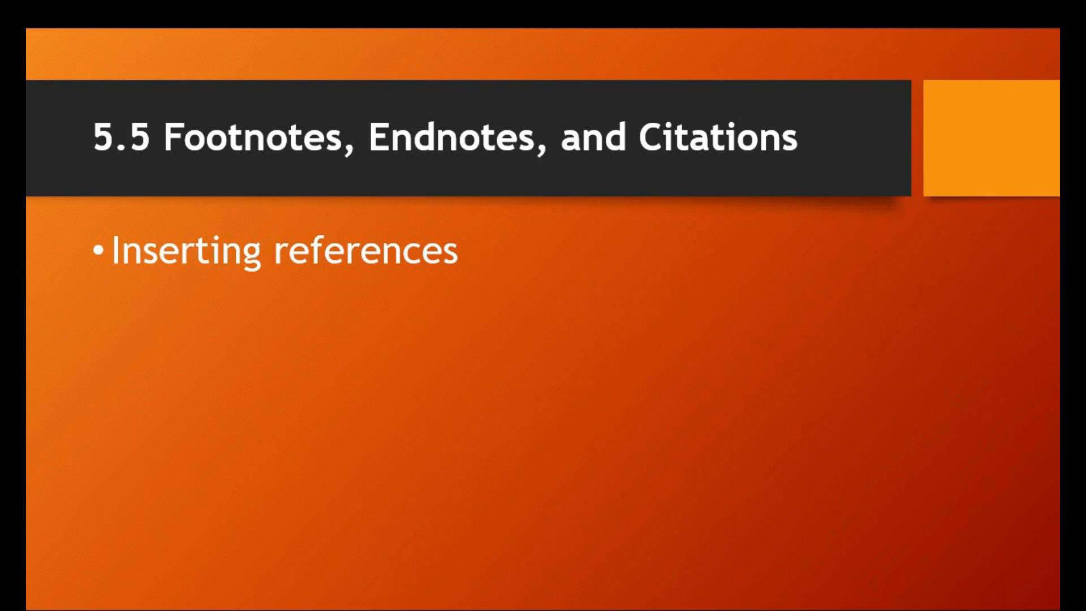
pyautogui.press('Right')
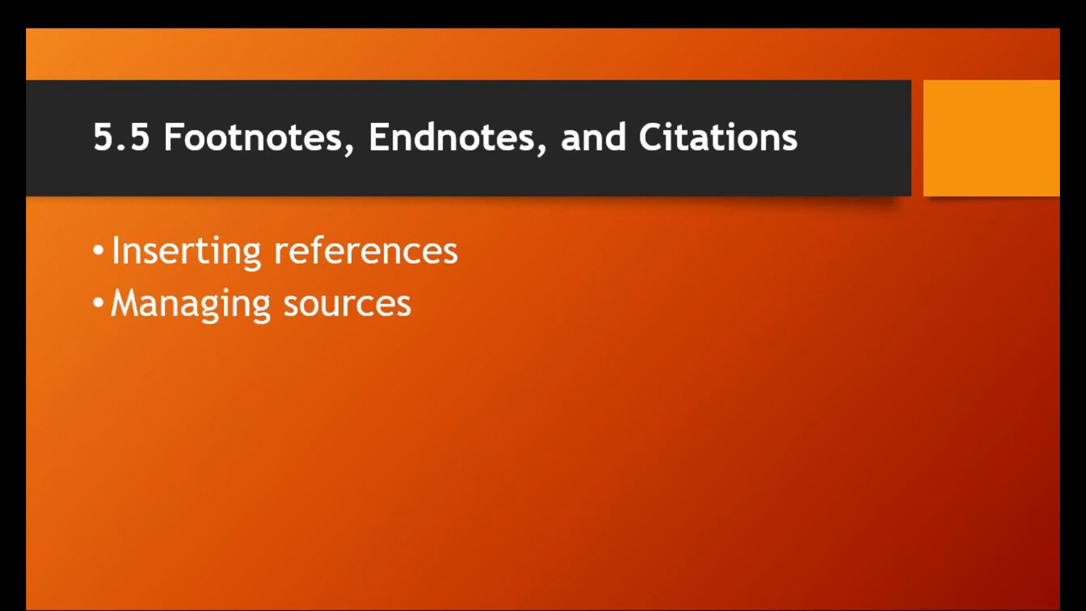
pyautogui.press('Right')
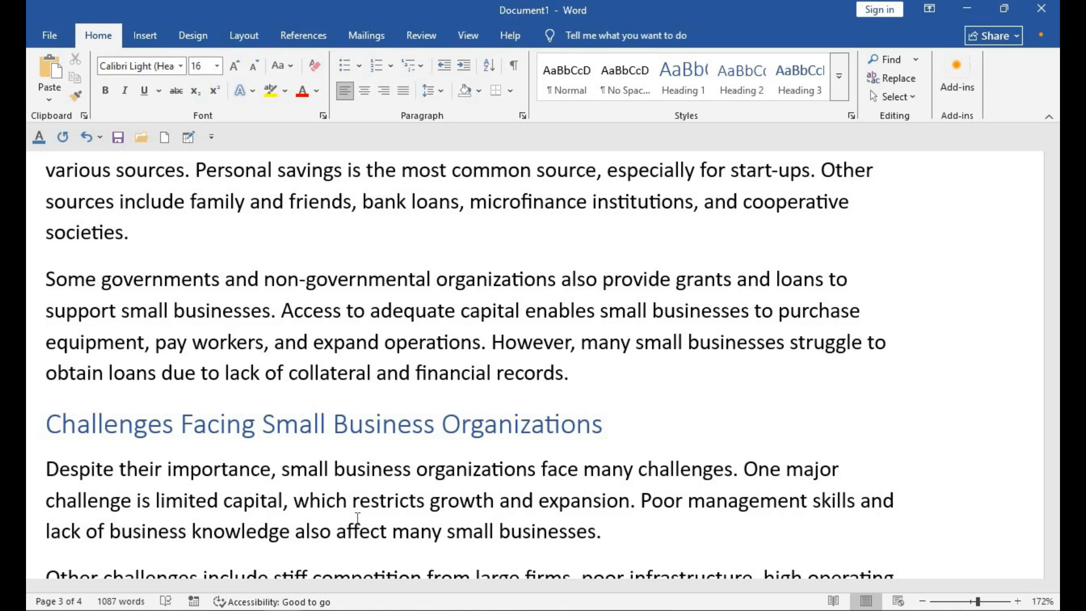
# Step: Insert a footnote at the end of the document below the table of contents
pyautogui.moveTo(1053, 384); pyautogui.dragTo(1053, 512)
pyautogui.click(873, 521)
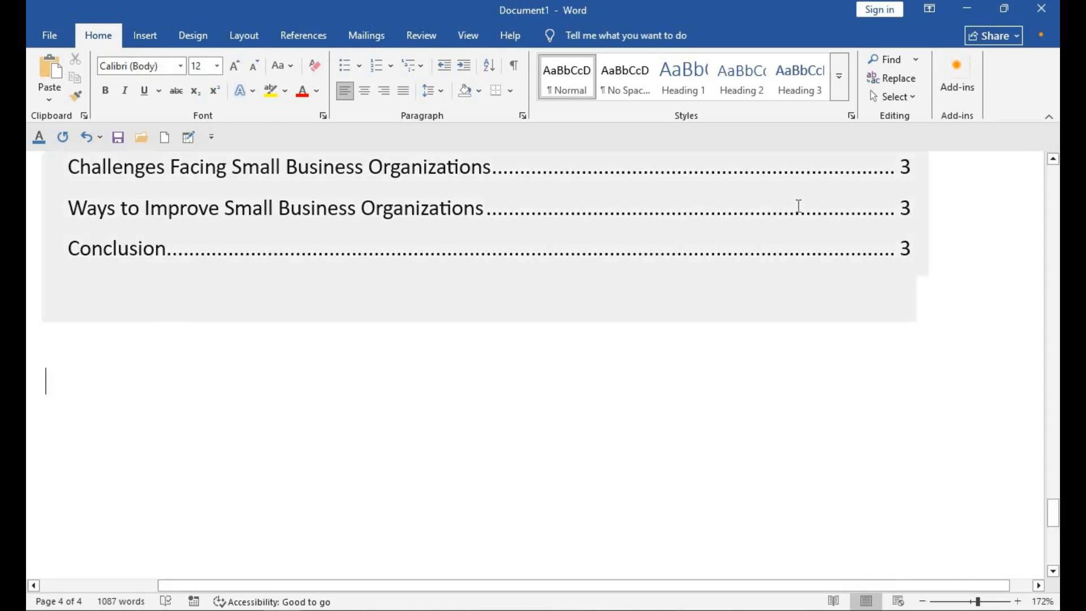
pyautogui.click(304, 35)
pyautogui.click(197, 79)
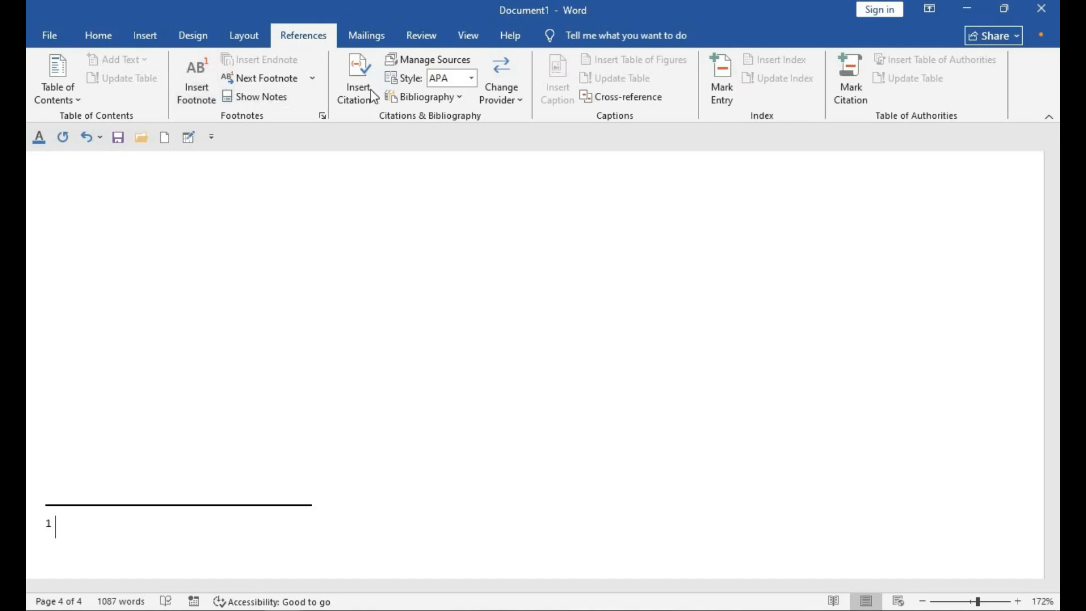
# Step: Insert a bibliography into the document
pyautogui.click(417, 97)
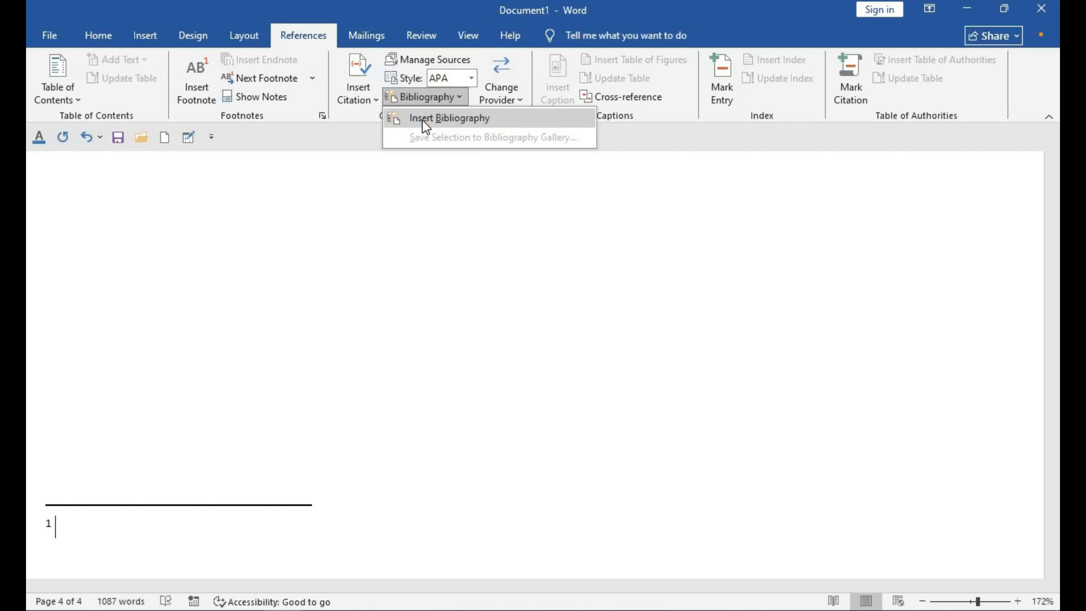
pyautogui.click(425, 120)
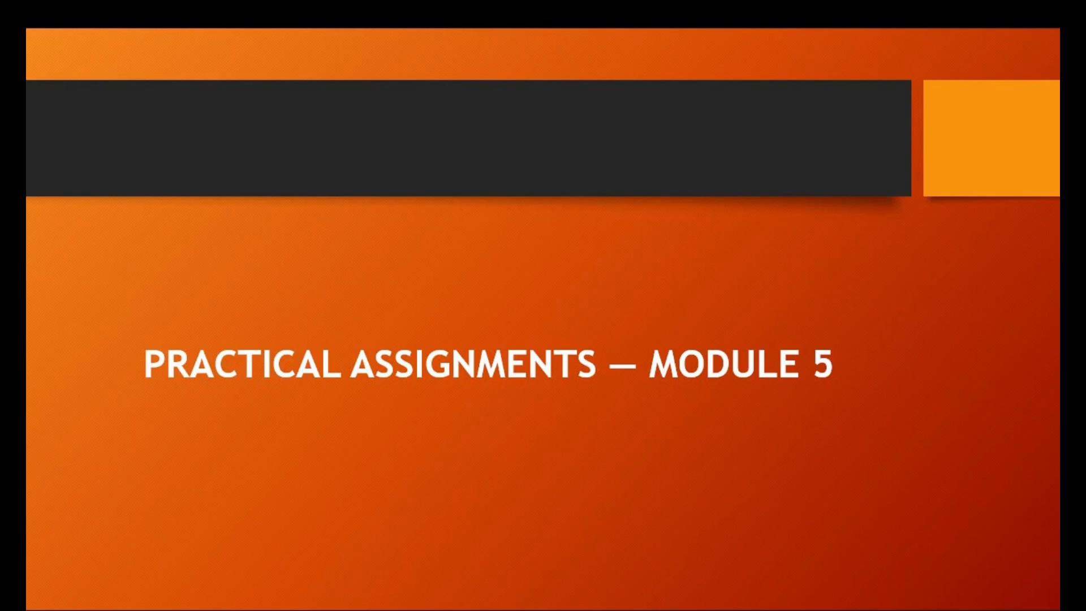
pyautogui.press('Right')
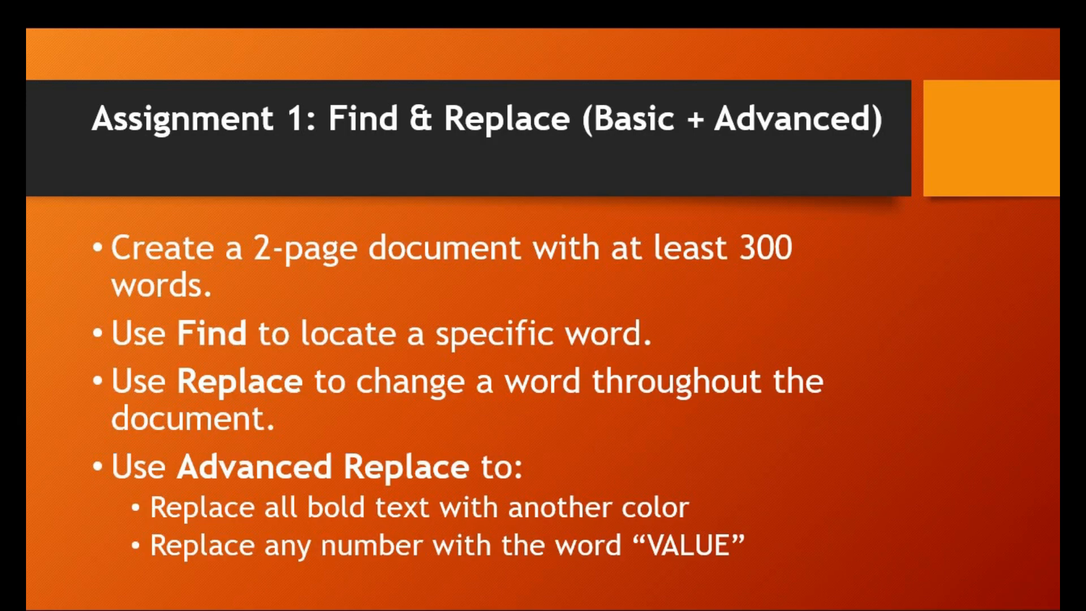